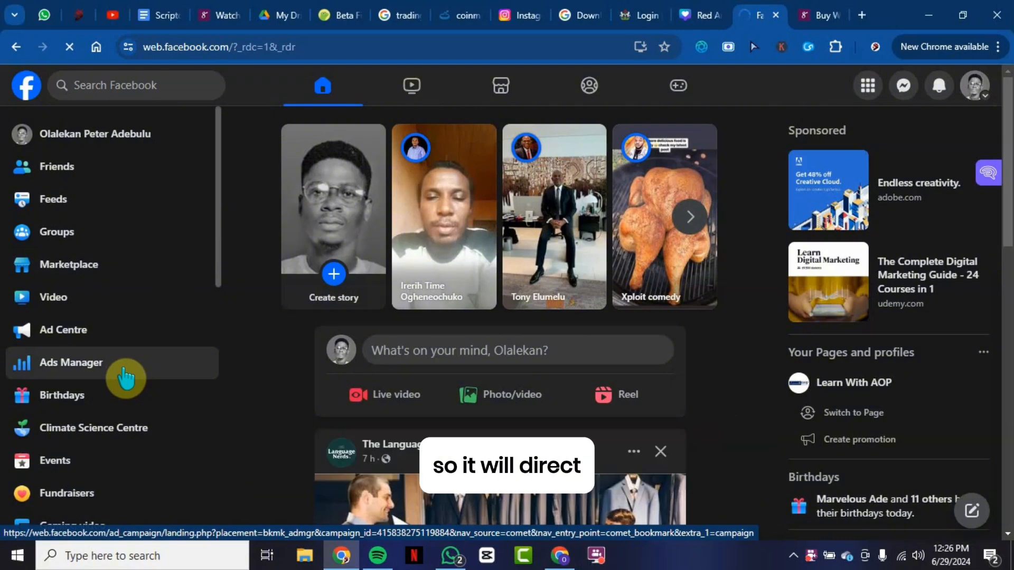
Step: Open Ads Manager and create a new campaign with the Traffic objective and the manual traffic campaign setup
{"action": "left_click", "coordinate": [124, 371]}
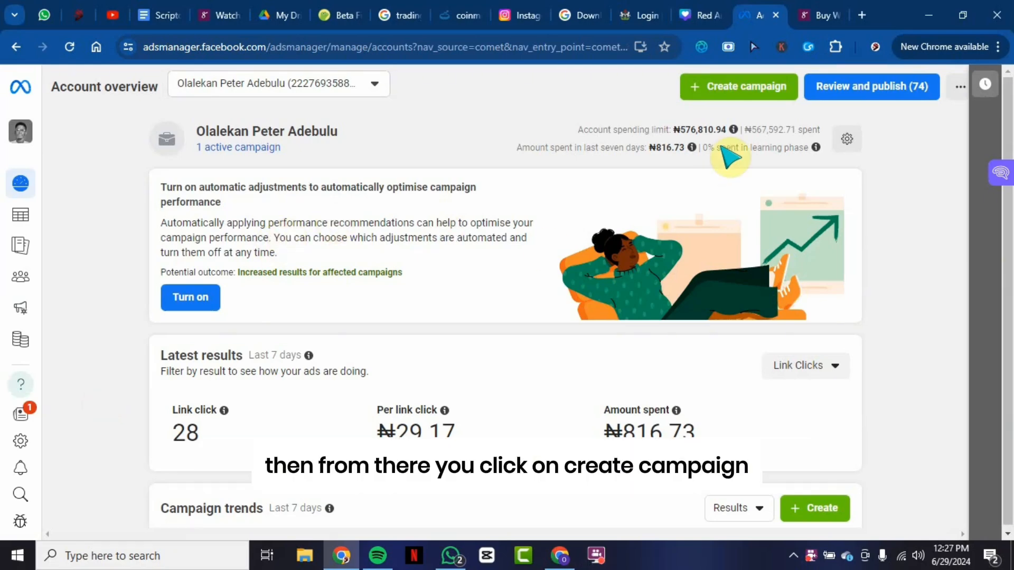
{"action": "left_click", "coordinate": [742, 88]}
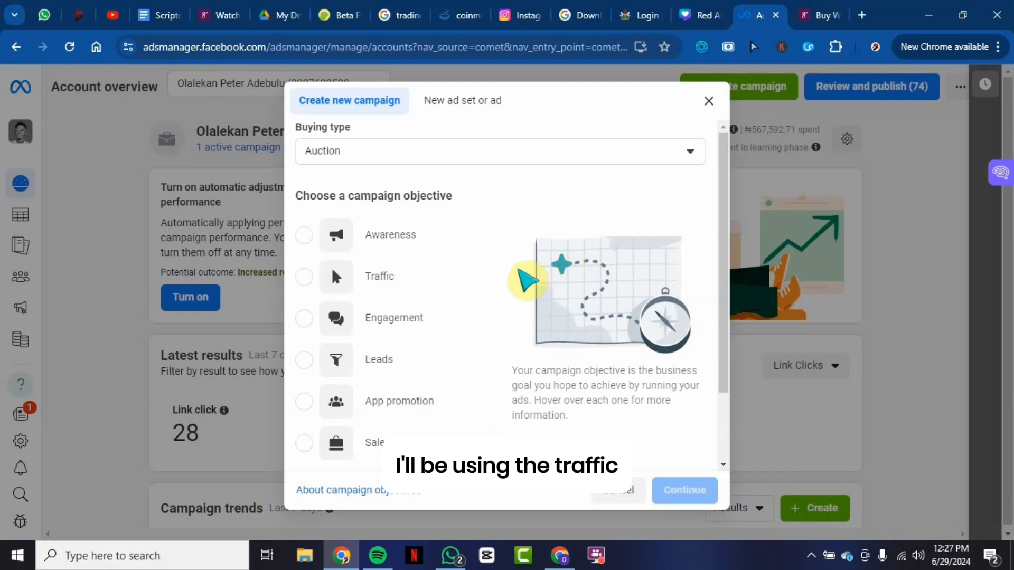
{"action": "left_click", "coordinate": [304, 276]}
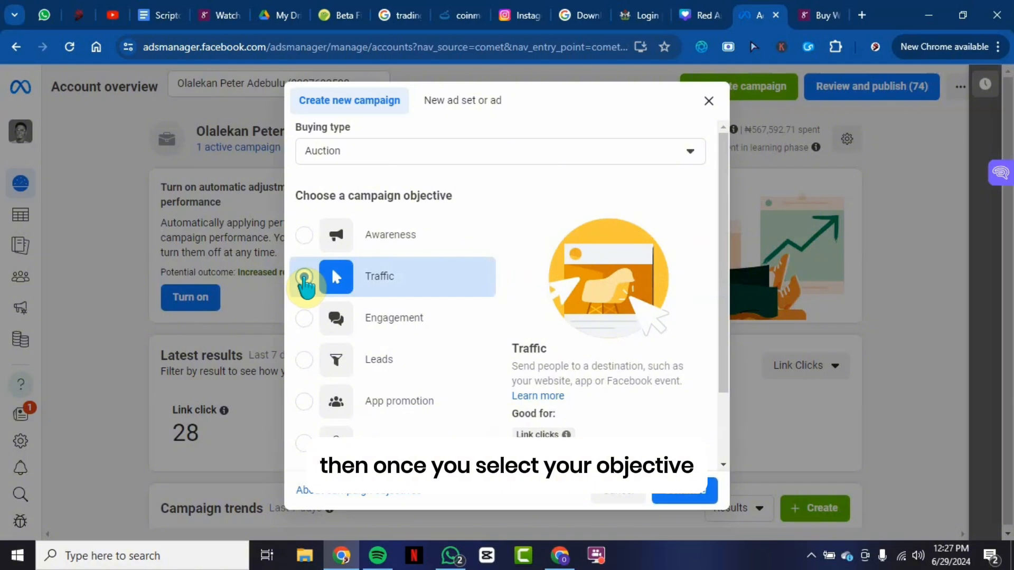
{"action": "scroll", "coordinate": [552, 294], "scroll_direction": "down", "scroll_amount": 1}
{"action": "scroll", "coordinate": [552, 294], "scroll_direction": "down", "scroll_amount": 3}
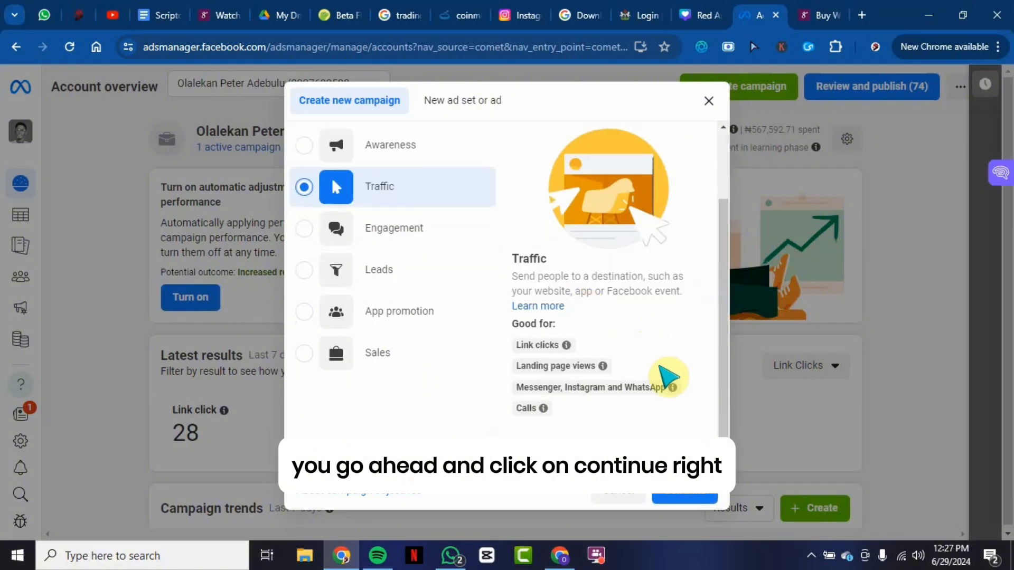
{"action": "left_click", "coordinate": [691, 501]}
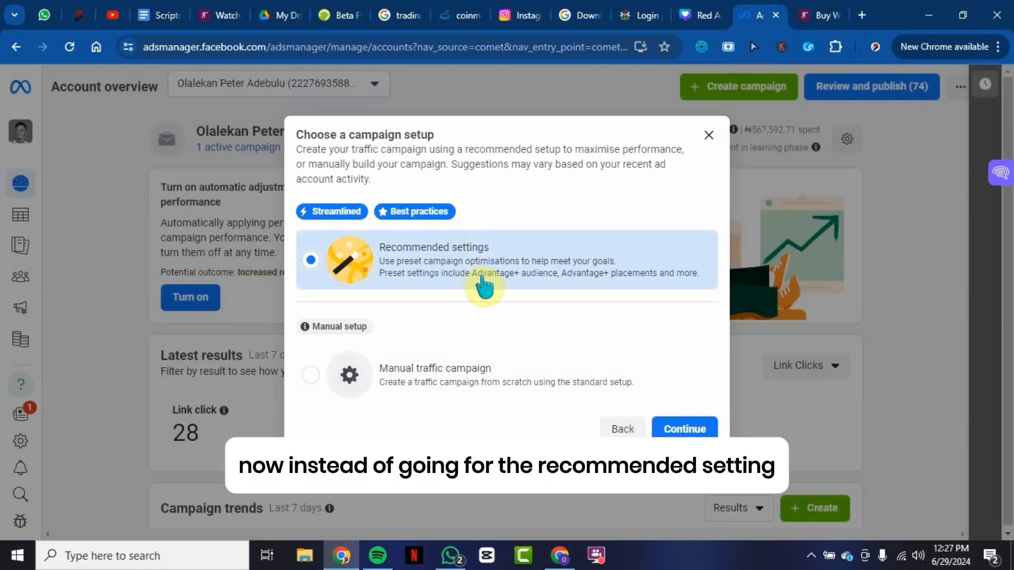
{"action": "left_click", "coordinate": [481, 383]}
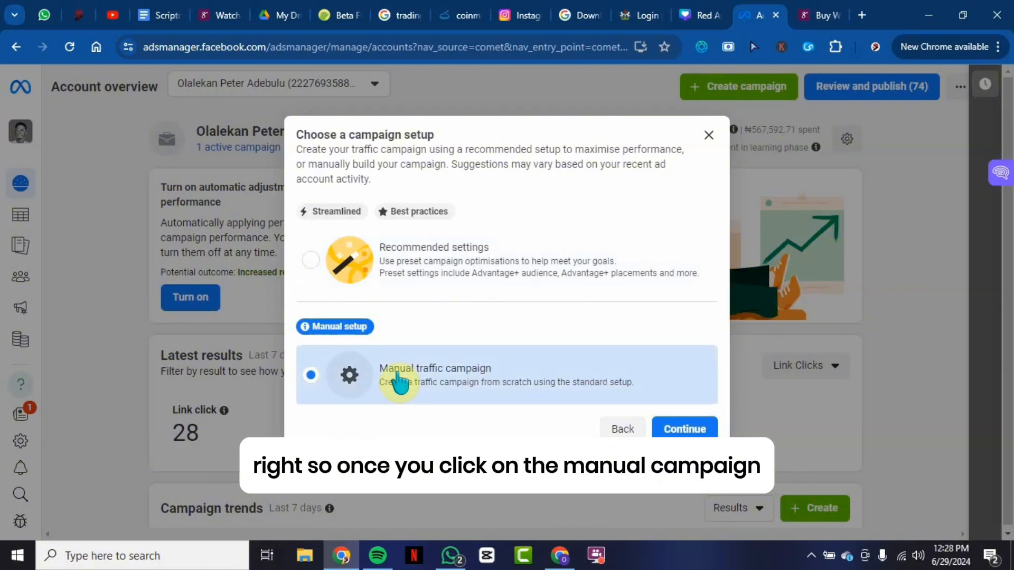
{"action": "left_click", "coordinate": [690, 428]}
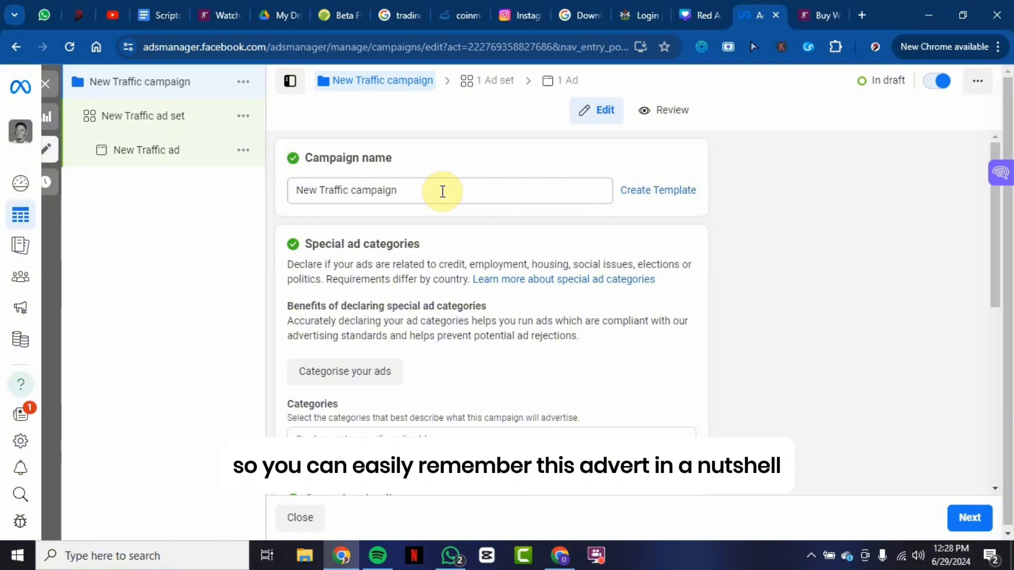
Step: Rename the new traffic campaign as WBLS
{"action": "left_click", "coordinate": [443, 191]}
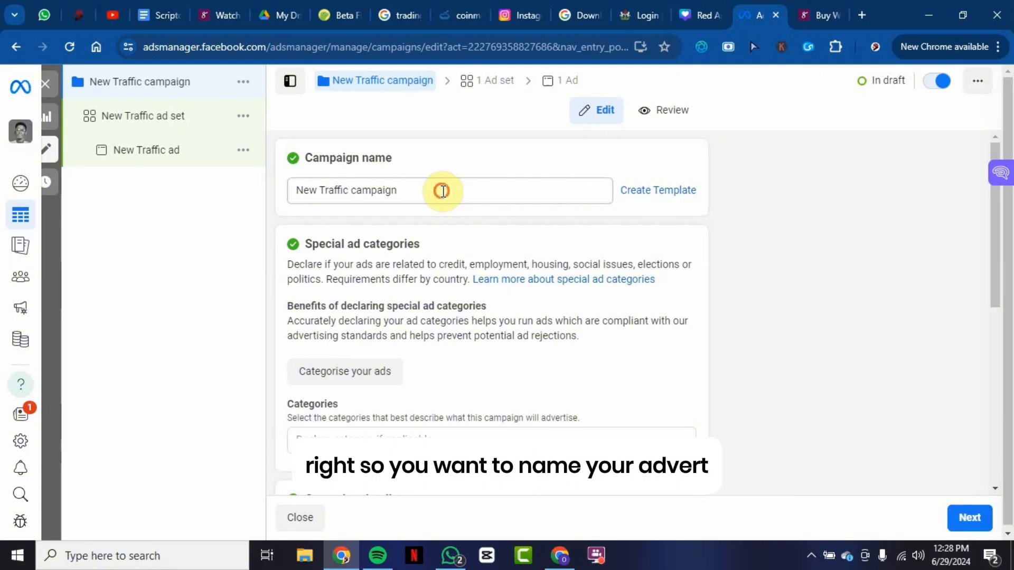
{"action": "key", "text": "ctrl+a"}
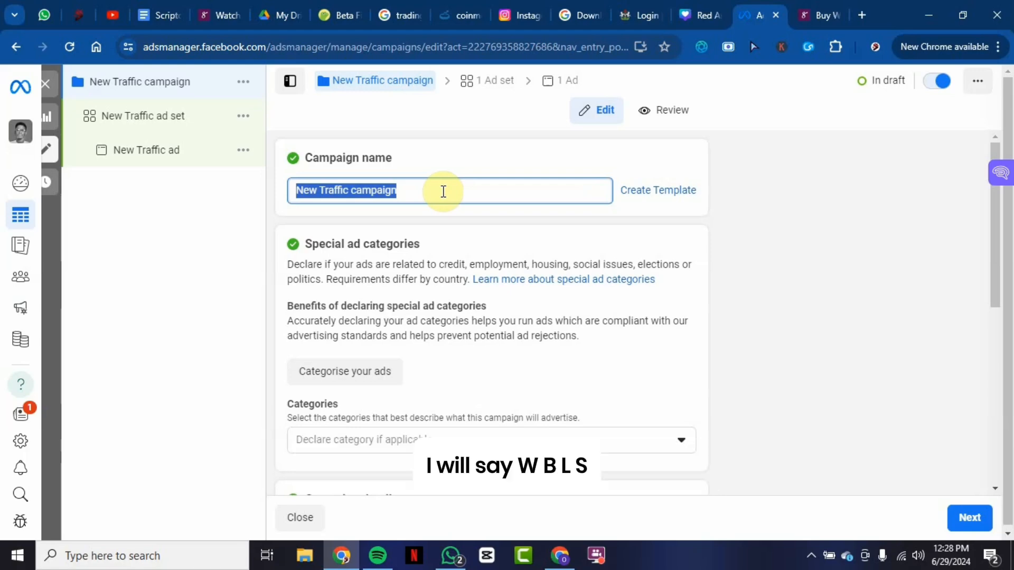
{"action": "type", "text": "WBLS"}
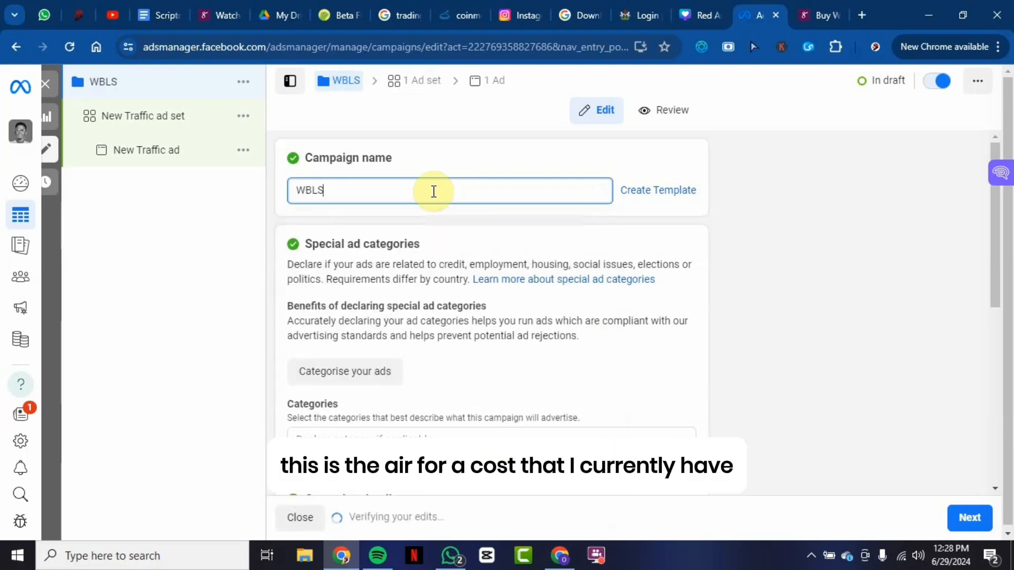
Step: Look over the Selar sales page of the WhatsApp Leads Boostcamp course, and return to the campaign draft
{"action": "left_click", "coordinate": [806, 15]}
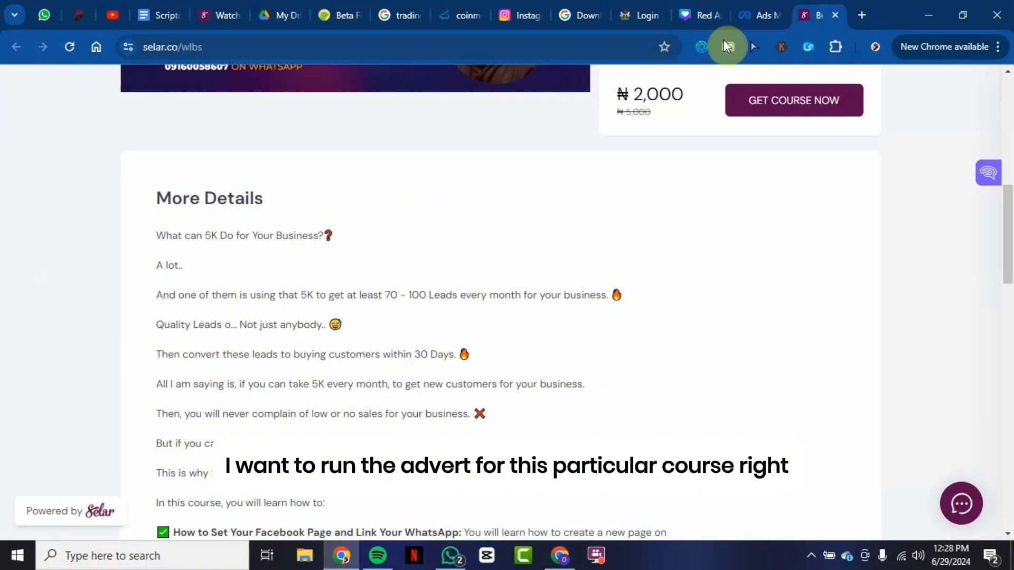
{"action": "scroll", "coordinate": [675, 296], "scroll_direction": "up", "scroll_amount": 10}
{"action": "scroll", "coordinate": [674, 296], "scroll_direction": "down", "scroll_amount": 2}
{"action": "scroll", "coordinate": [670, 297], "scroll_direction": "up", "scroll_amount": 2}
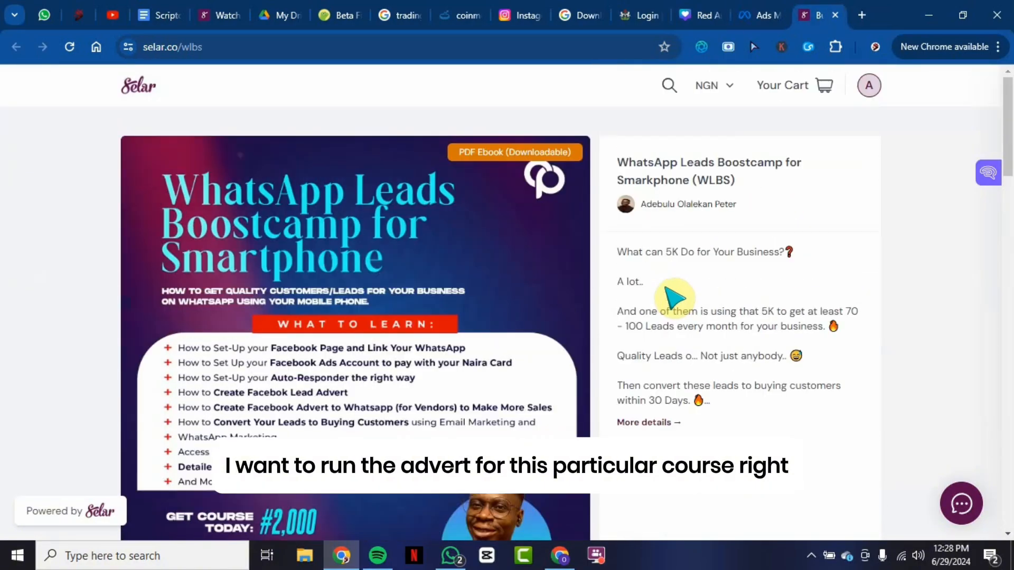
{"action": "left_click", "coordinate": [764, 15]}
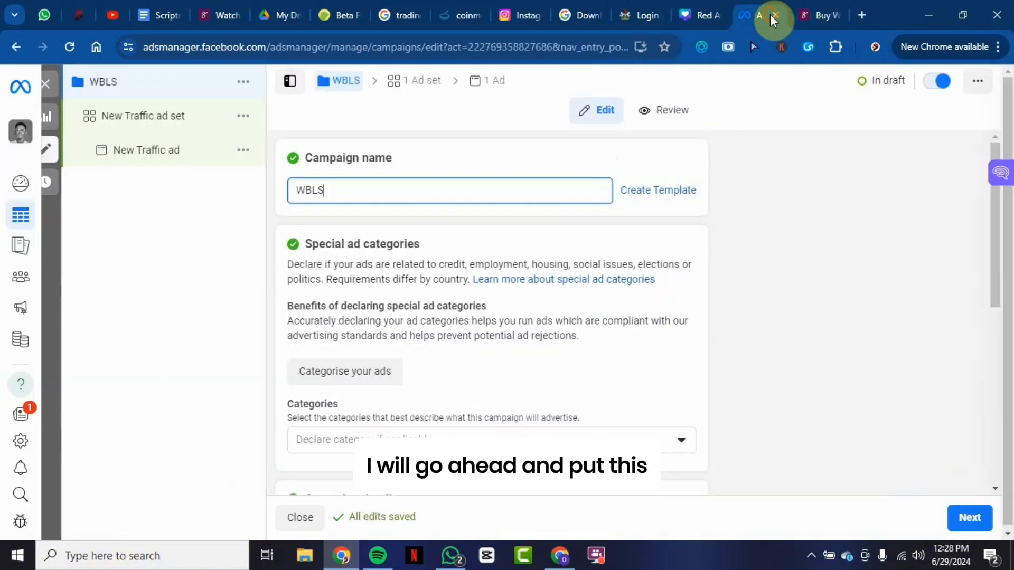
Step: Review the remaining campaign-level settings and continue to the ad set level
{"action": "double_click", "coordinate": [341, 194]}
{"action": "scroll", "coordinate": [724, 319], "scroll_direction": "down", "scroll_amount": 5}
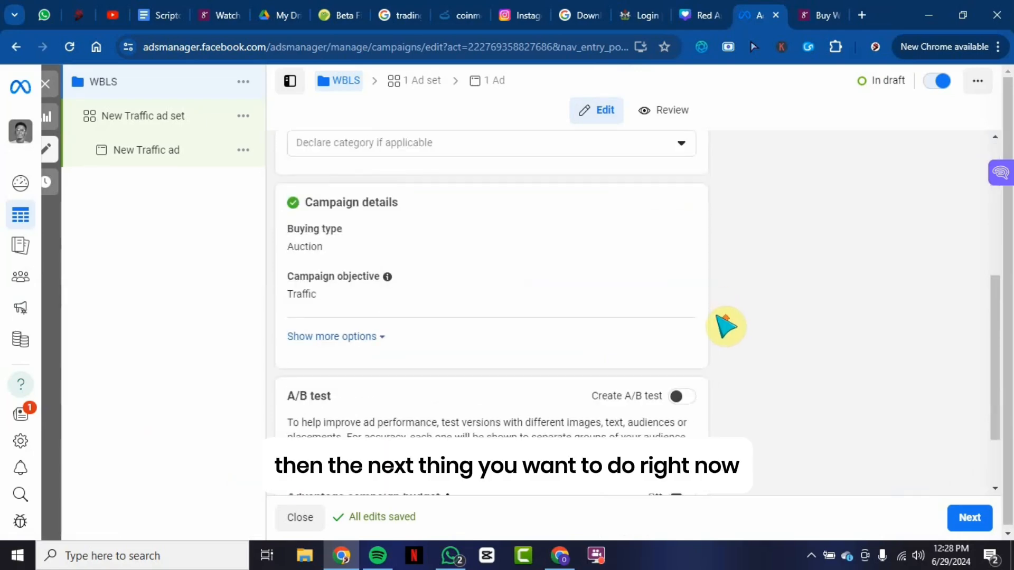
{"action": "scroll", "coordinate": [725, 326], "scroll_direction": "up", "scroll_amount": 5}
{"action": "scroll", "coordinate": [593, 414], "scroll_direction": "down", "scroll_amount": 7}
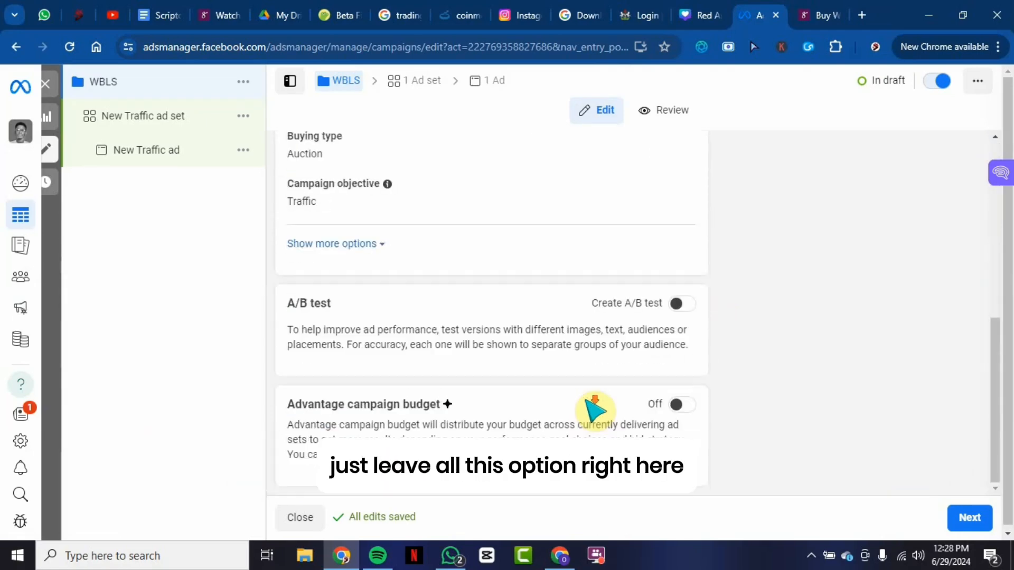
{"action": "left_click", "coordinate": [971, 518]}
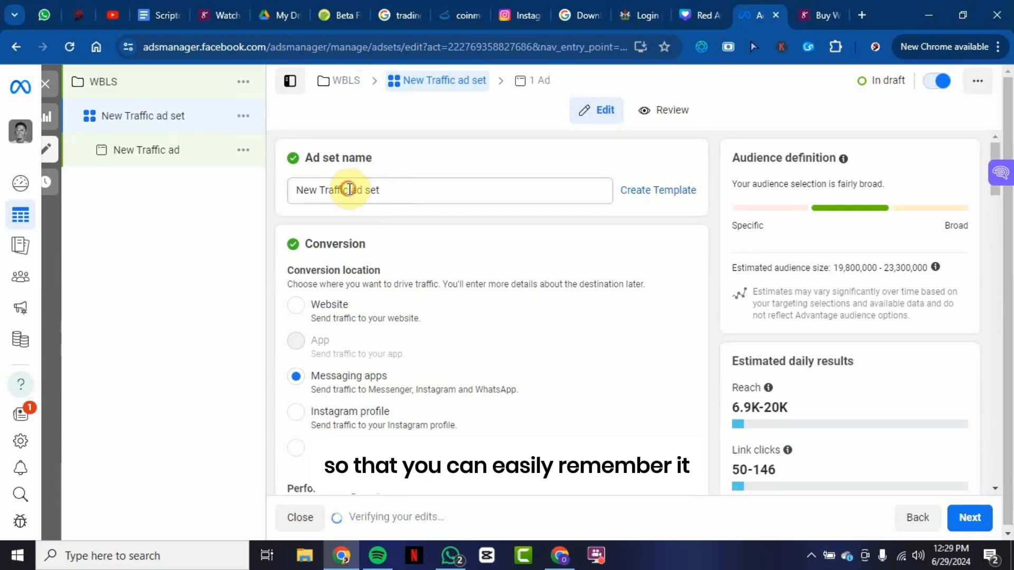
Step: Rename the ad set as "WBLS ad set" and choose Website as its conversion location
{"action": "left_click_drag", "start_coordinate": [349, 190], "coordinate": [259, 189]}
{"action": "type", "text": "WBLS"}
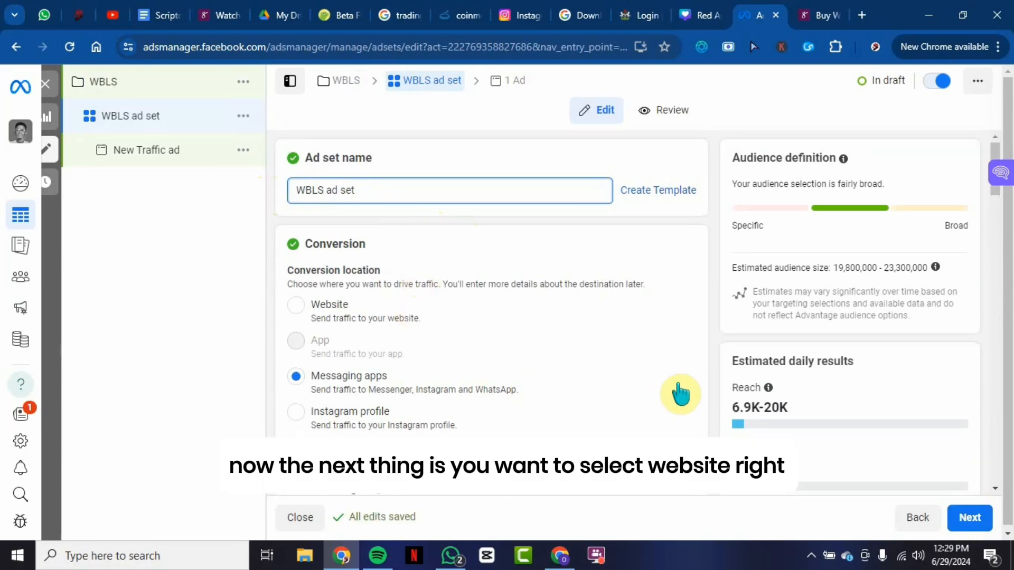
{"action": "left_click", "coordinate": [302, 312]}
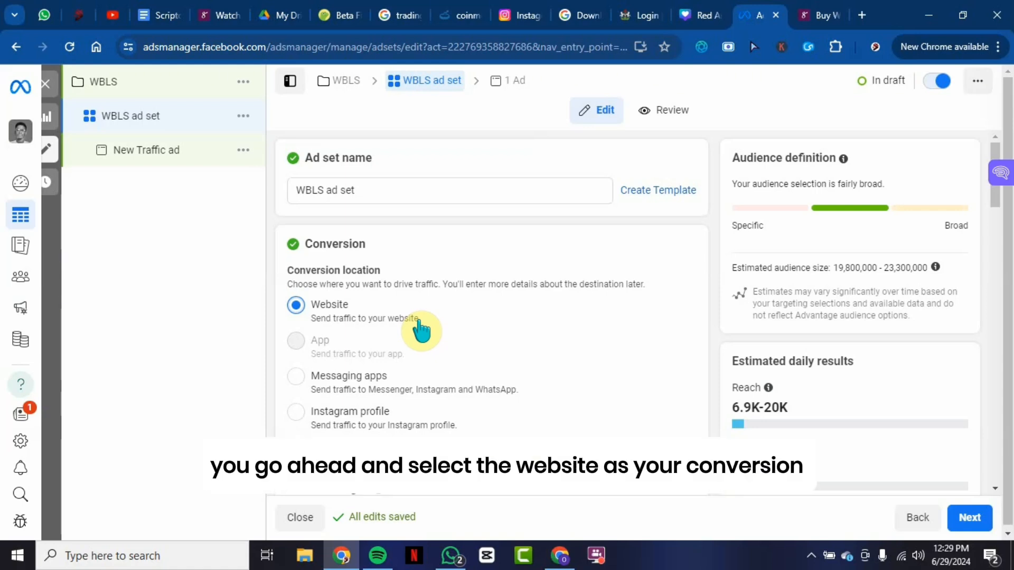
Step: Switch the ad set to a lifetime budget and set the amount to ₦20,000
{"action": "scroll", "coordinate": [693, 344], "scroll_direction": "down", "scroll_amount": 5}
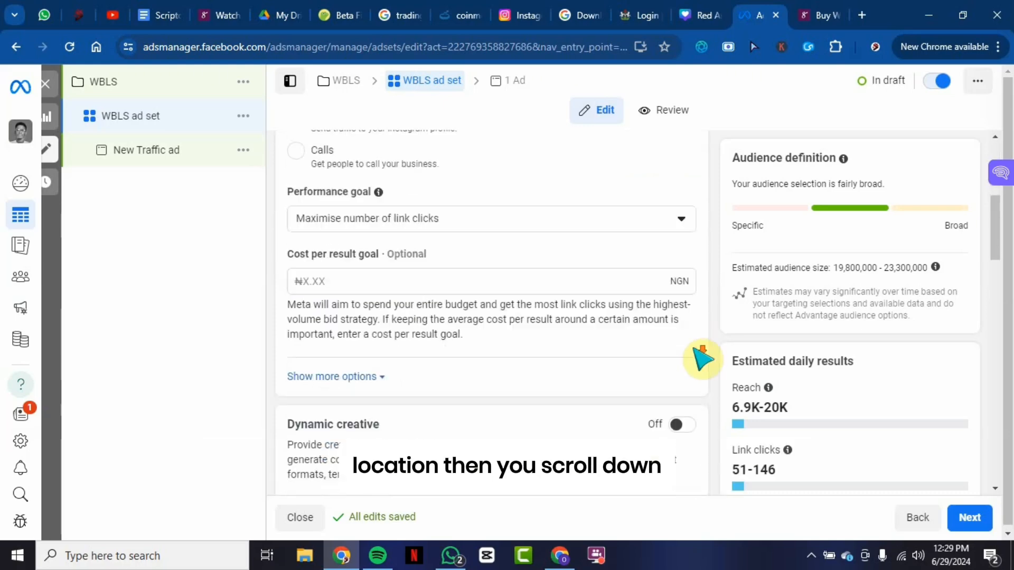
{"action": "scroll", "coordinate": [702, 359], "scroll_direction": "down", "scroll_amount": 5}
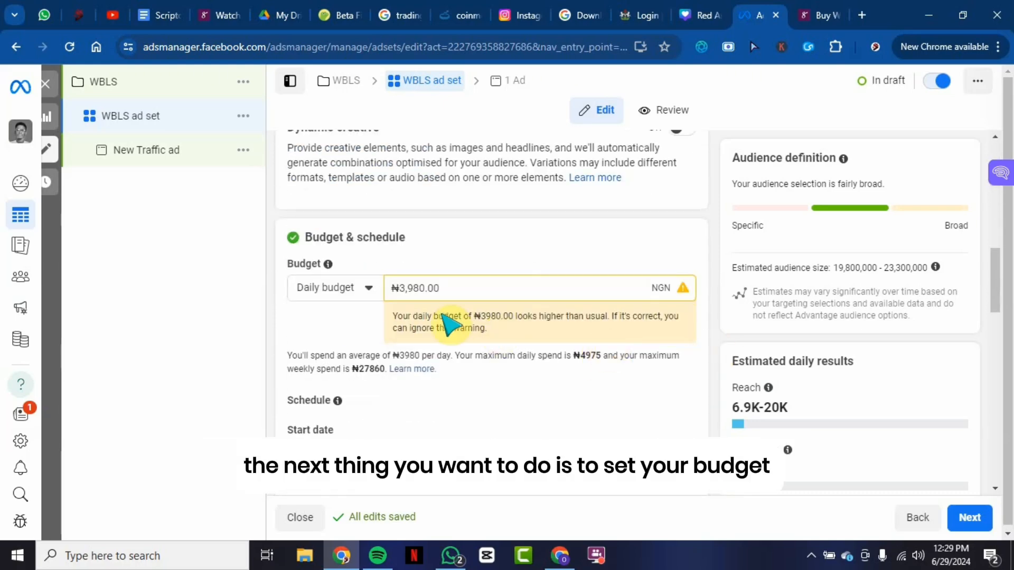
{"action": "left_click", "coordinate": [356, 294]}
{"action": "left_click", "coordinate": [351, 349]}
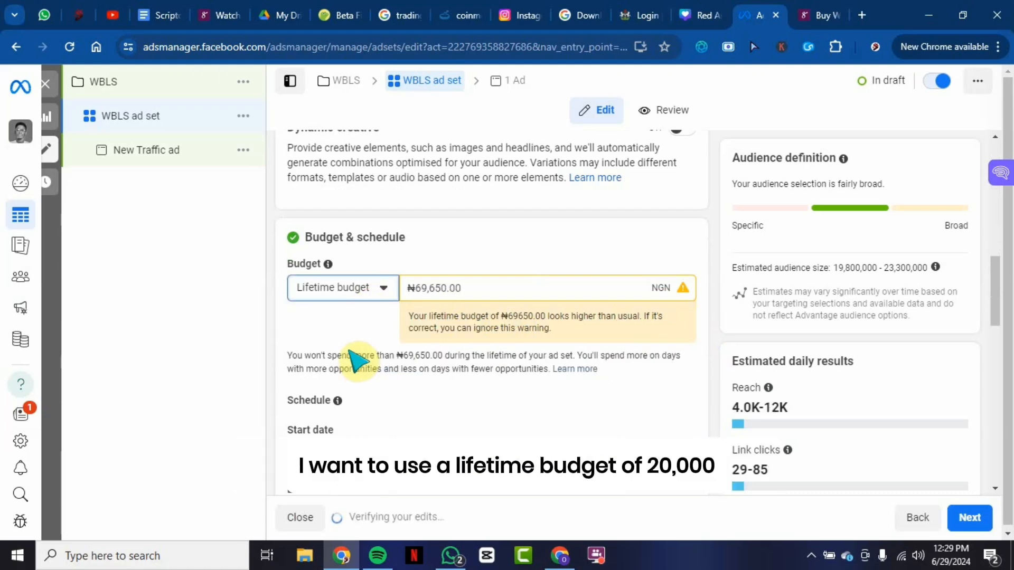
{"action": "left_click_drag", "start_coordinate": [491, 288], "coordinate": [414, 289]}
{"action": "type", "text": "20"}
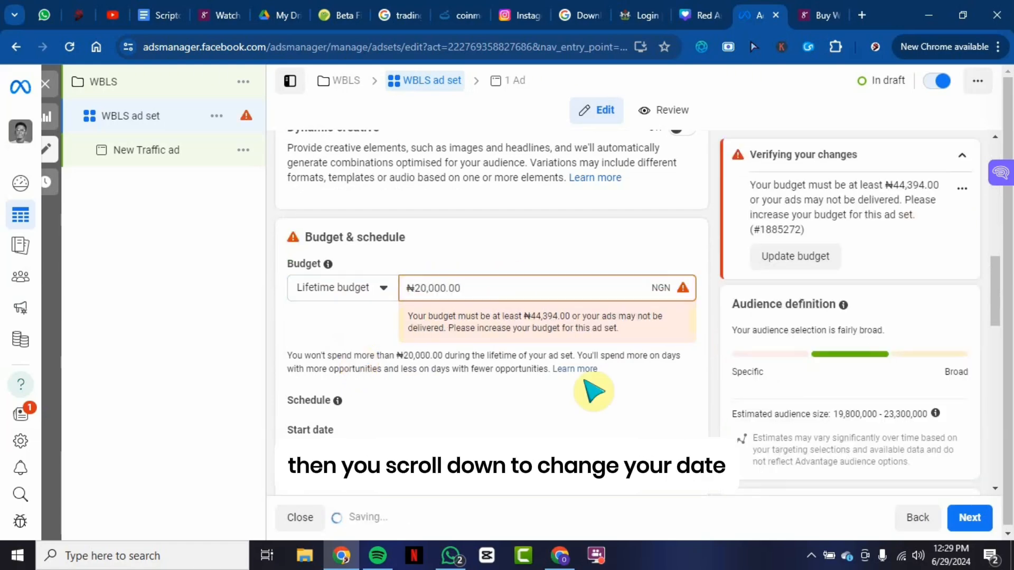
Step: Schedule the ad set to start on 30 June 2024 and end on 3 July 2024
{"action": "scroll", "coordinate": [549, 367], "scroll_direction": "down", "scroll_amount": 3}
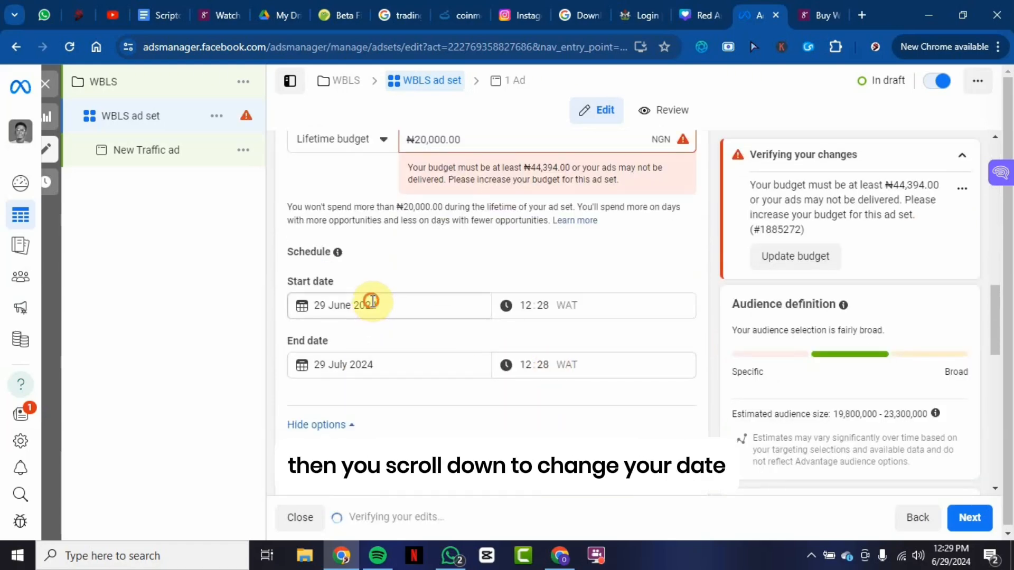
{"action": "left_click", "coordinate": [372, 303]}
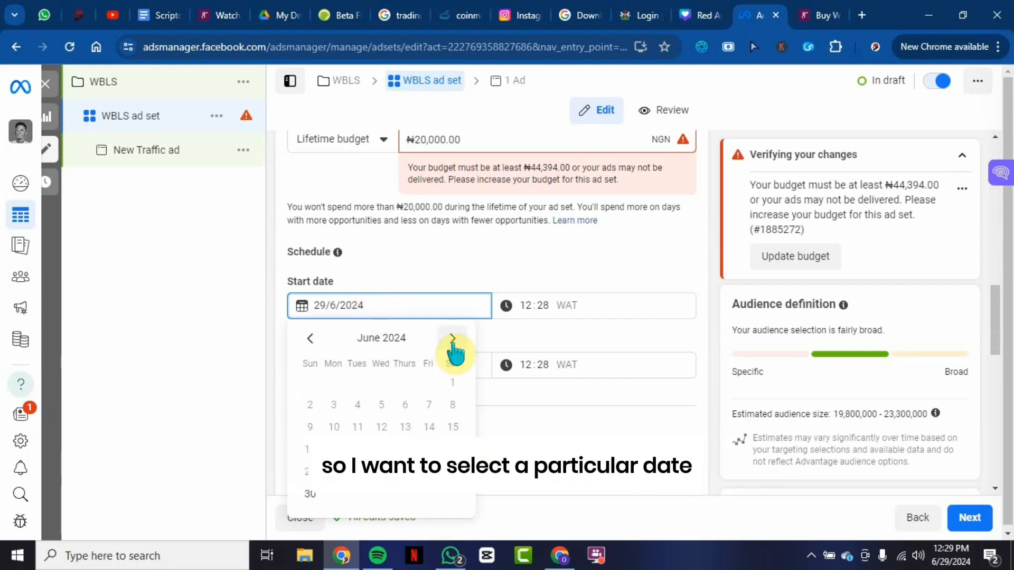
{"action": "left_click", "coordinate": [311, 497]}
{"action": "left_click", "coordinate": [389, 364]}
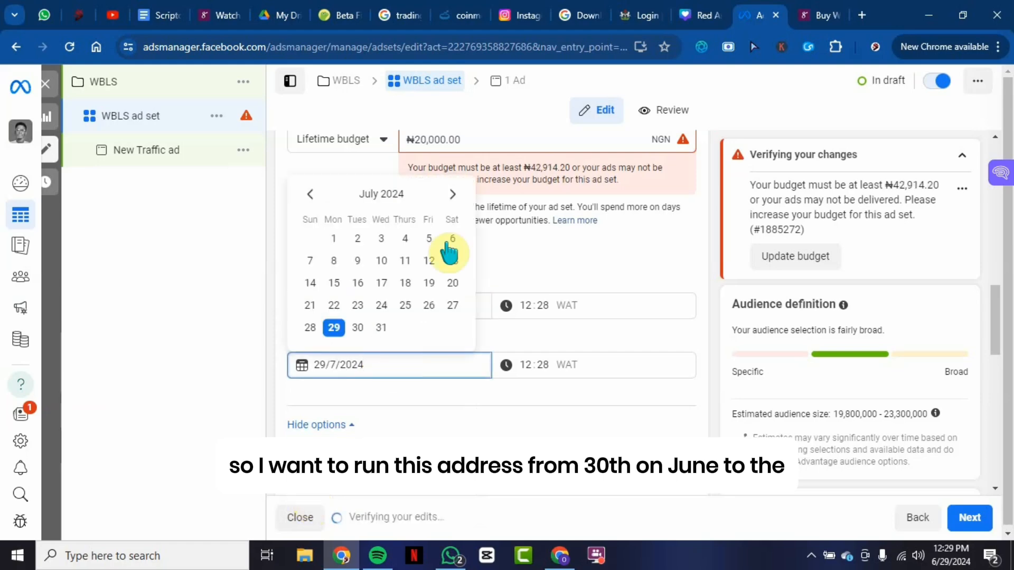
{"action": "left_click", "coordinate": [310, 195]}
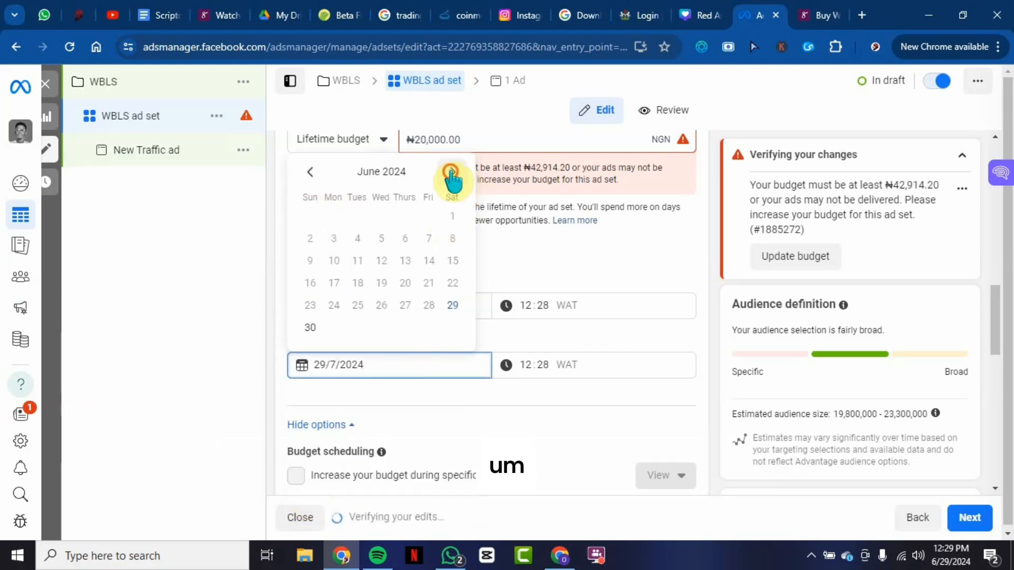
{"action": "left_click", "coordinate": [453, 194]}
{"action": "left_click", "coordinate": [382, 240]}
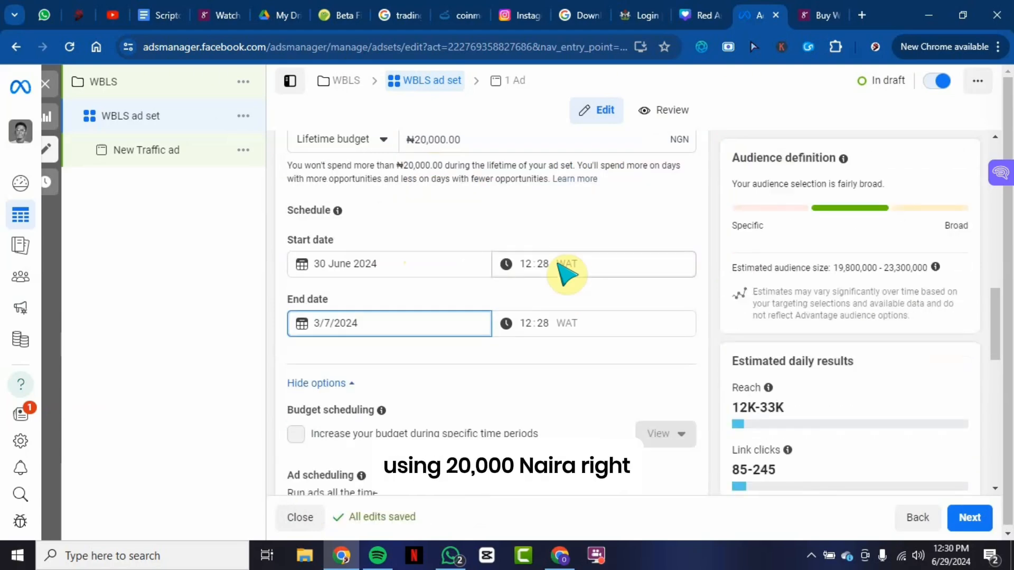
Step: Open the ad set's audience locations for editing and bring up the location search with its map
{"action": "scroll", "coordinate": [517, 294], "scroll_direction": "down", "scroll_amount": 4}
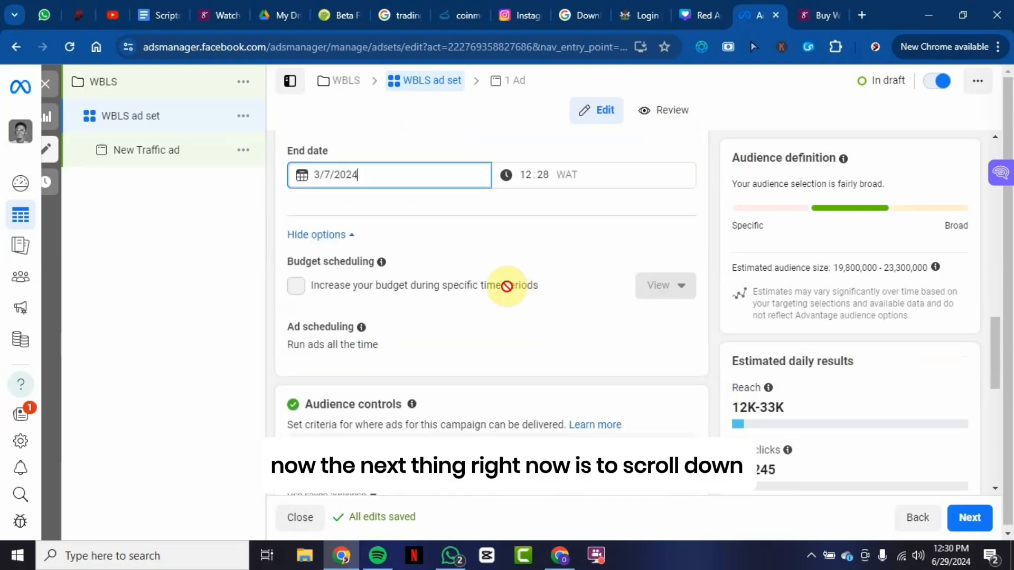
{"action": "scroll", "coordinate": [517, 308], "scroll_direction": "down", "scroll_amount": 3}
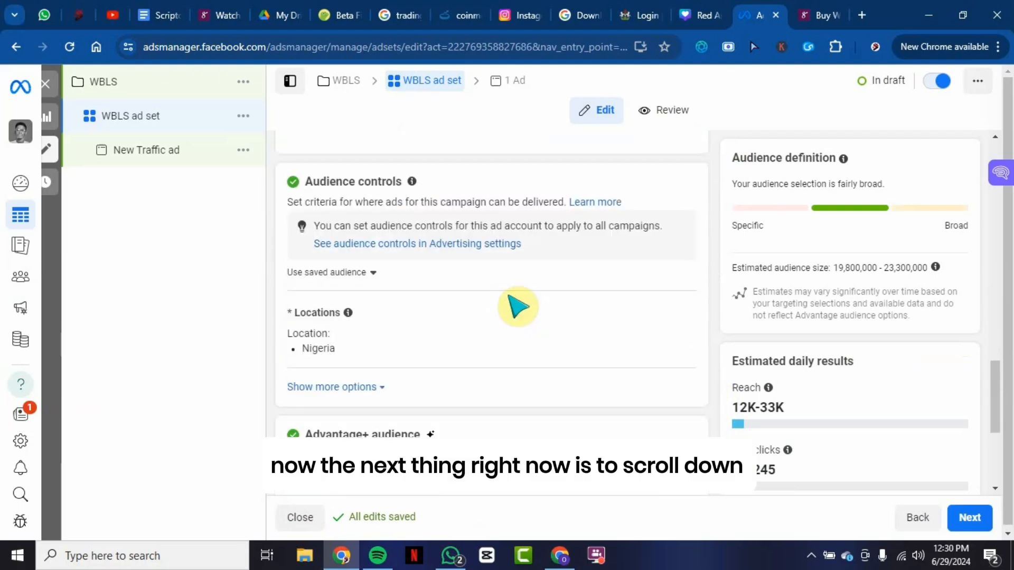
{"action": "scroll", "coordinate": [516, 306], "scroll_direction": "down", "scroll_amount": 1}
{"action": "mouse_move", "coordinate": [584, 260]}
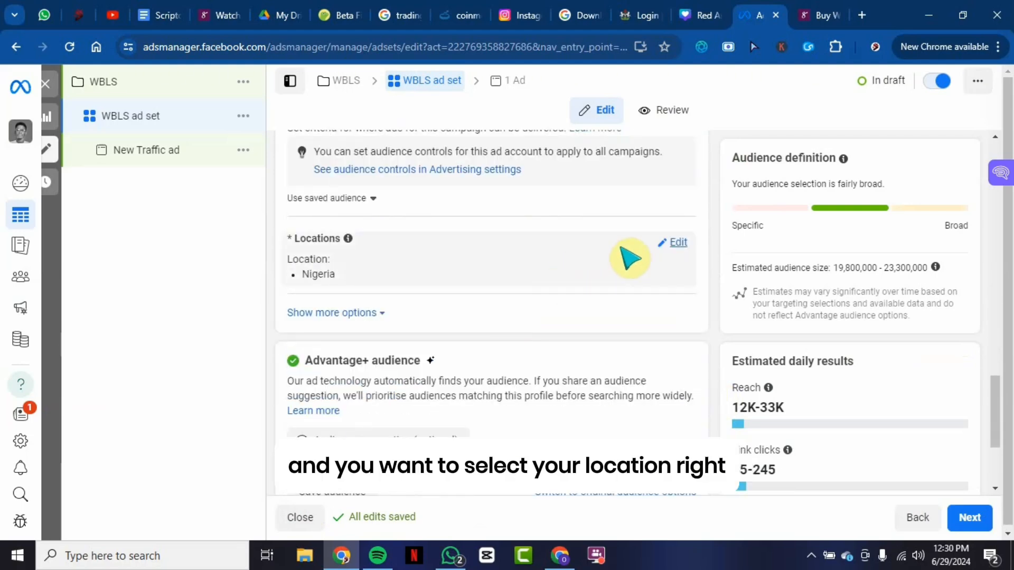
{"action": "left_click", "coordinate": [676, 243]}
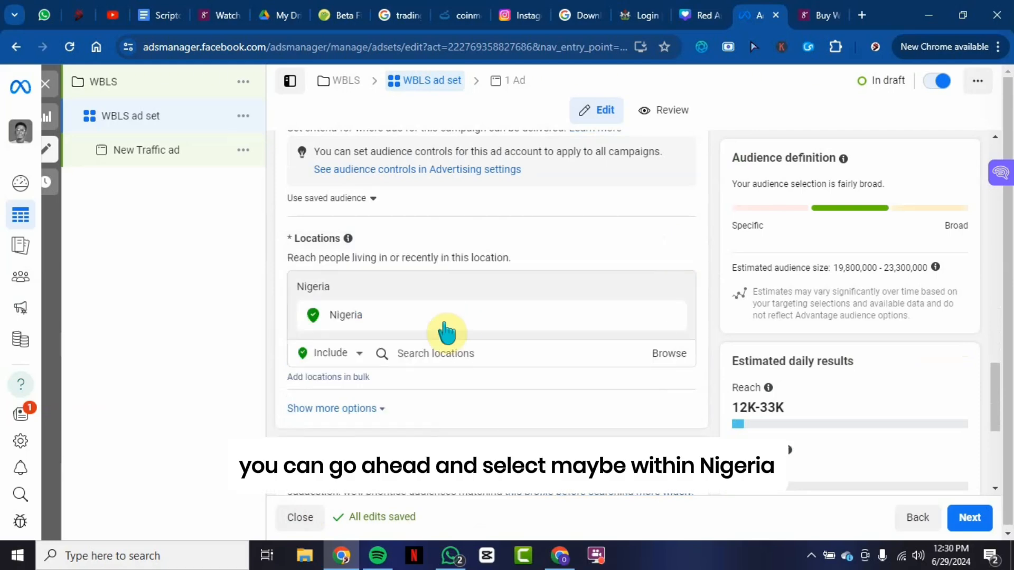
{"action": "left_click", "coordinate": [450, 355]}
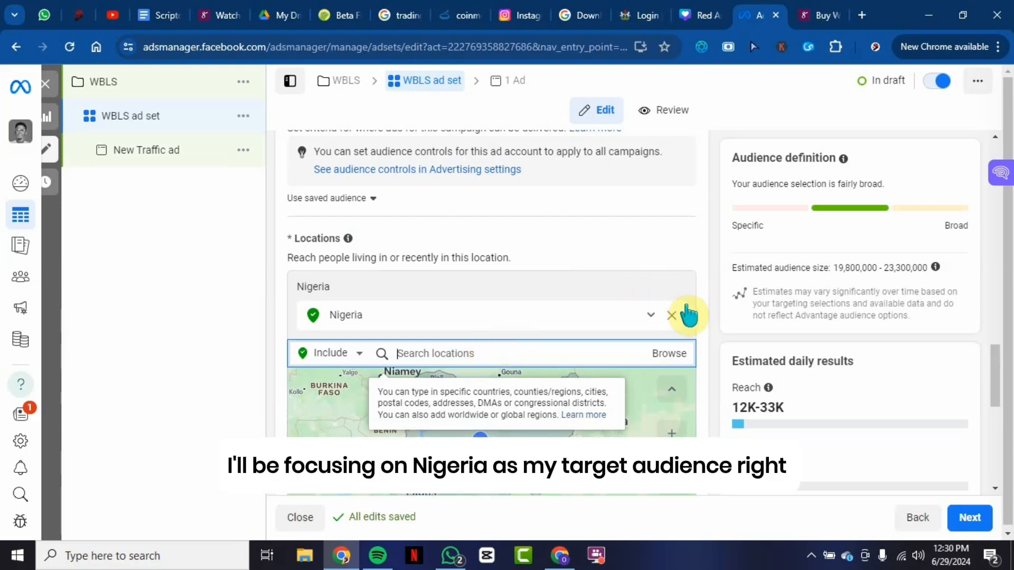
Step: Switch the ad set from Advantage+ audience to the original audience options and confirm using the original audience
{"action": "scroll", "coordinate": [690, 315], "scroll_direction": "down", "scroll_amount": 5}
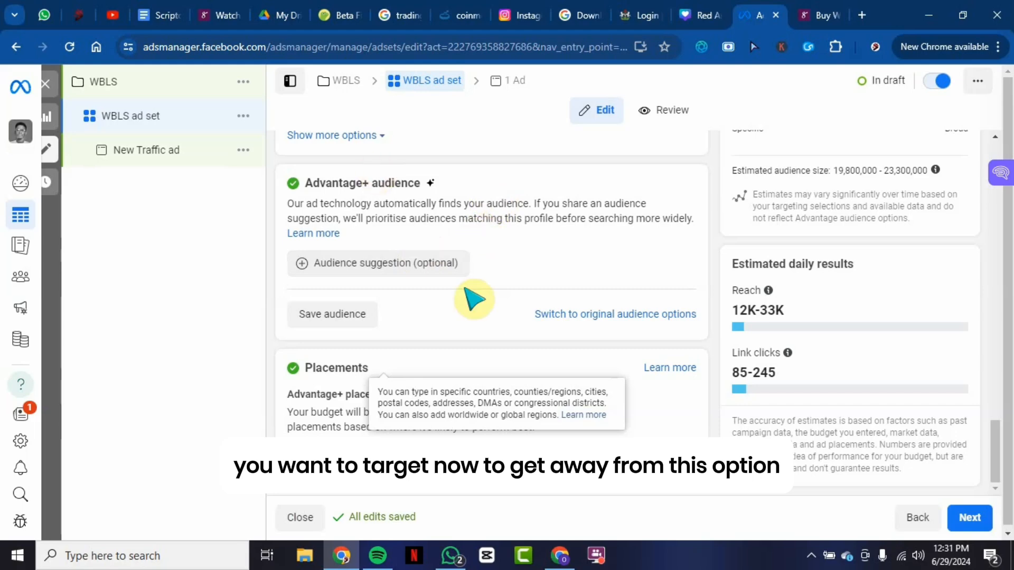
{"action": "left_click", "coordinate": [600, 317]}
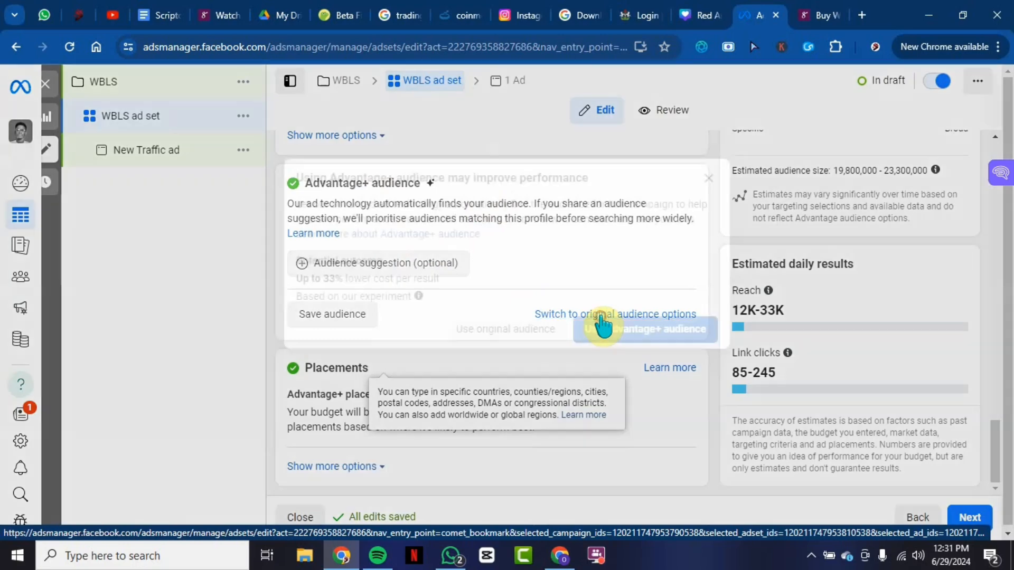
{"action": "left_click", "coordinate": [509, 340]}
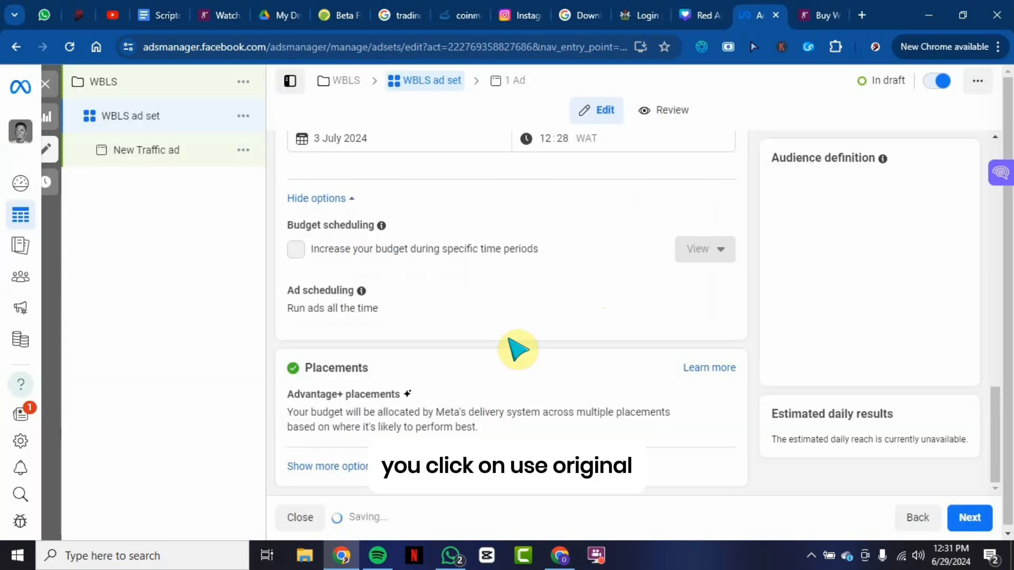
Step: Set the ad set's audience age range to a minimum of 25 and a maximum of 59
{"action": "scroll", "coordinate": [520, 349], "scroll_direction": "down", "scroll_amount": 4}
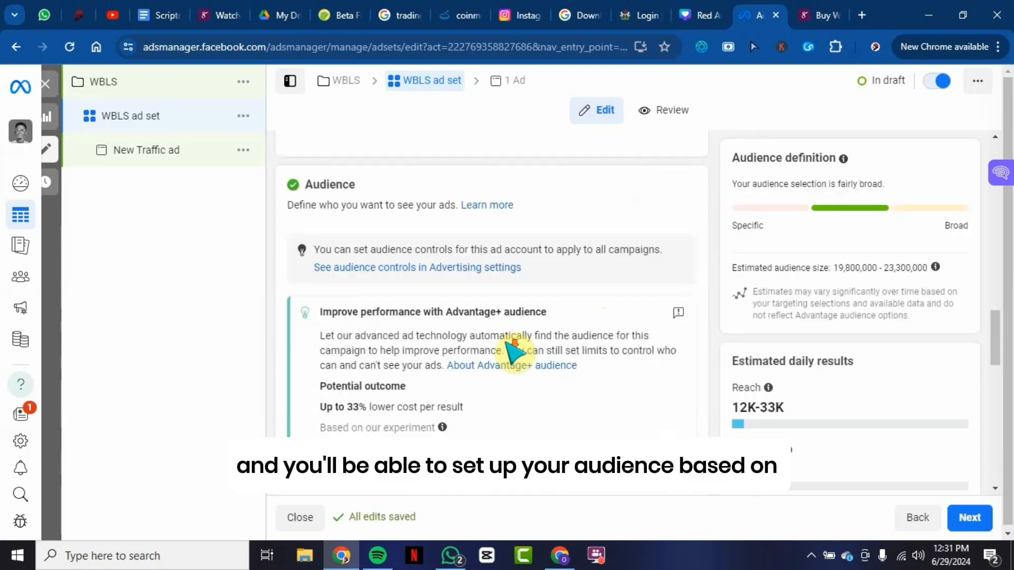
{"action": "scroll", "coordinate": [522, 347], "scroll_direction": "down", "scroll_amount": 3}
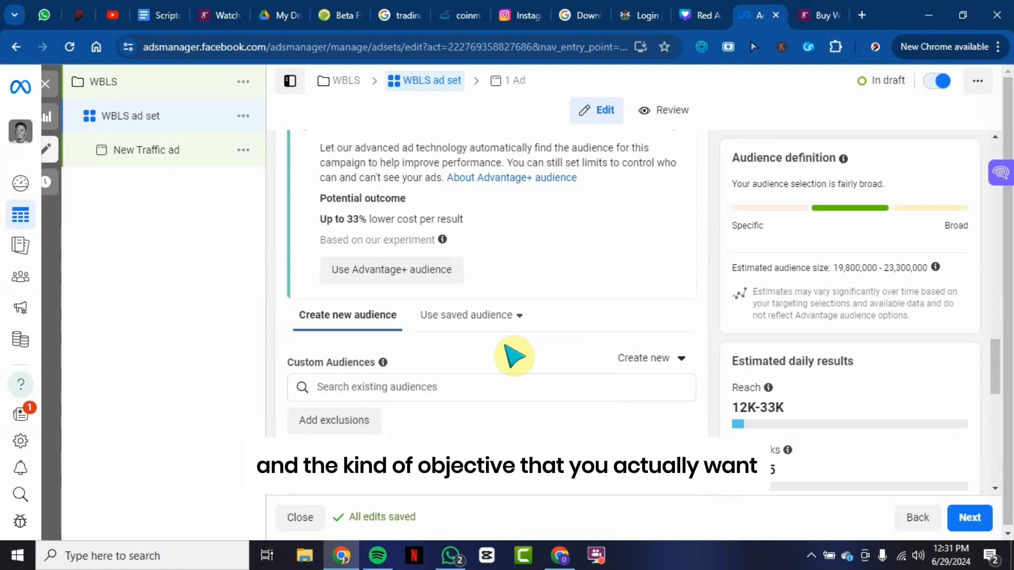
{"action": "scroll", "coordinate": [510, 364], "scroll_direction": "down", "scroll_amount": 3}
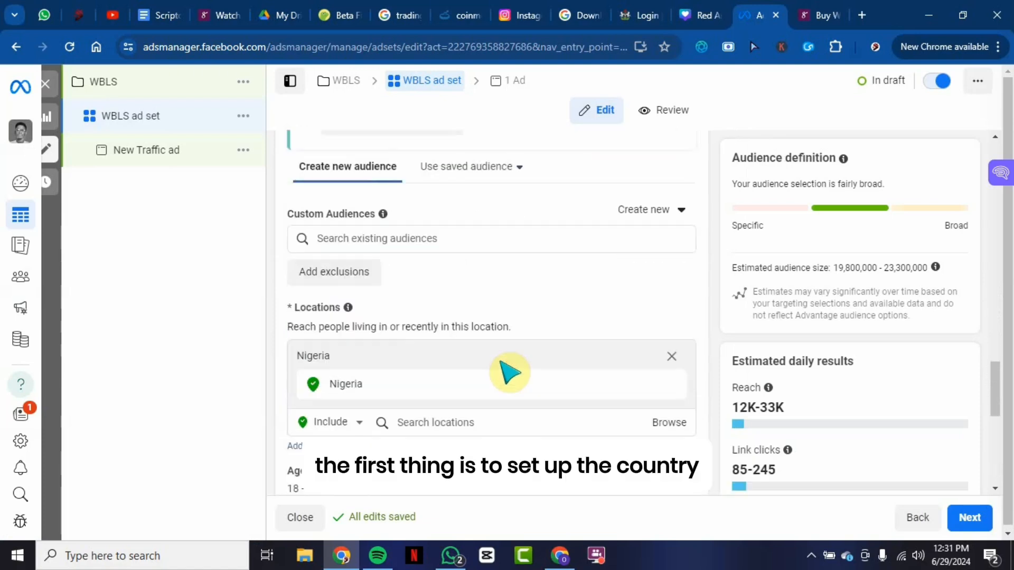
{"action": "scroll", "coordinate": [510, 372], "scroll_direction": "down", "scroll_amount": 1}
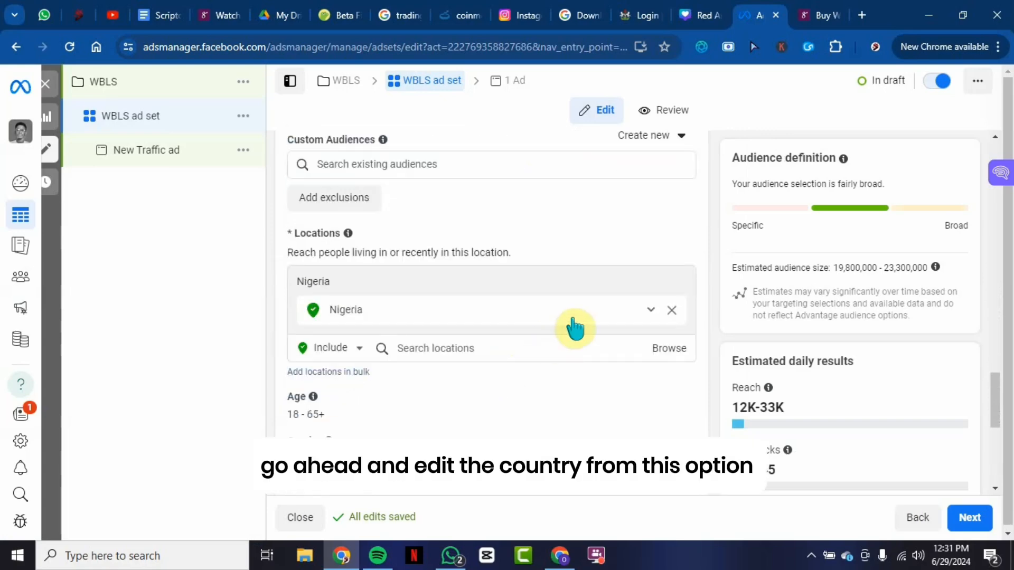
{"action": "scroll", "coordinate": [573, 327], "scroll_direction": "down", "scroll_amount": 3}
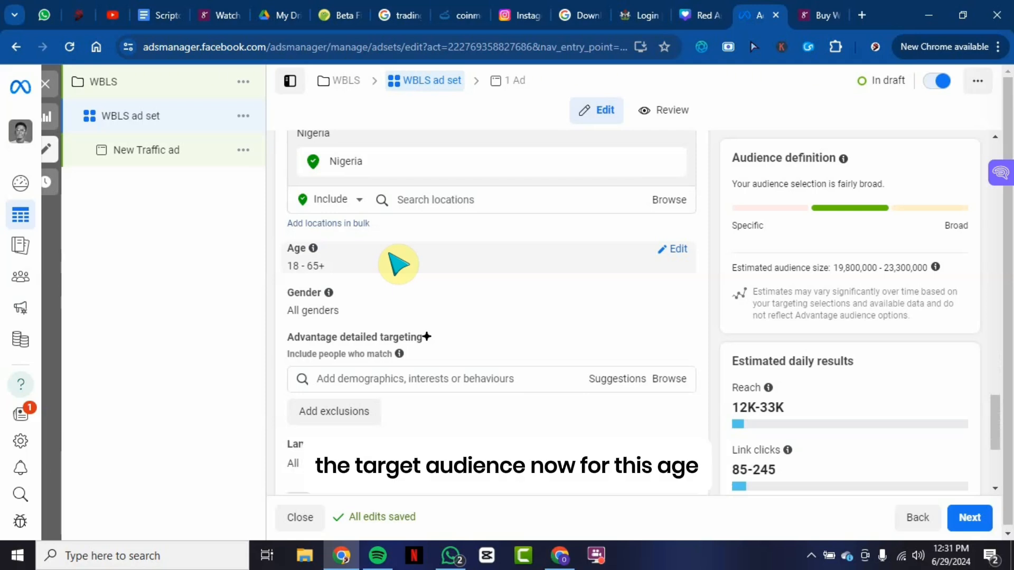
{"action": "left_click", "coordinate": [677, 250]}
{"action": "left_click", "coordinate": [318, 272]}
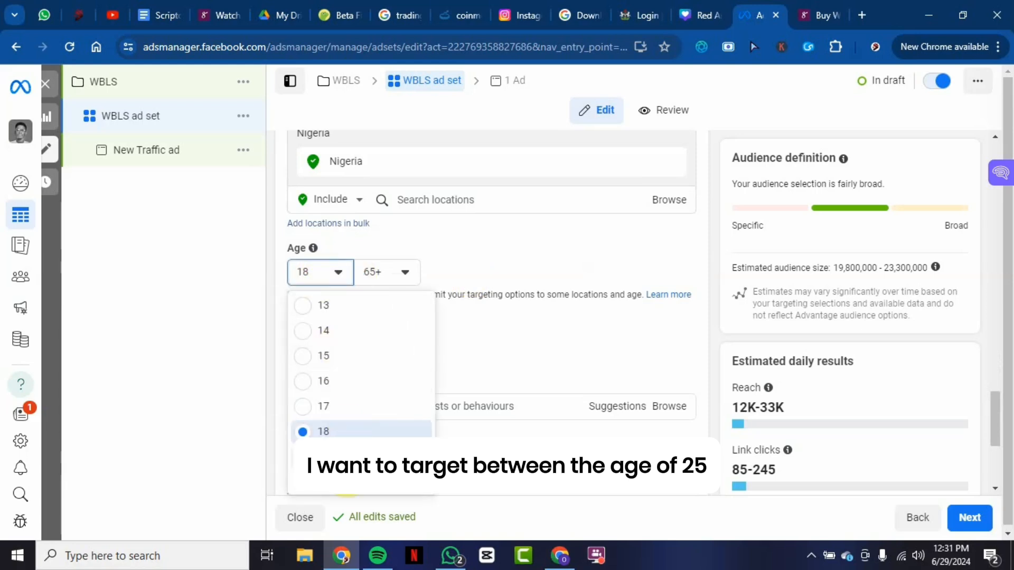
{"action": "scroll", "coordinate": [363, 428], "scroll_direction": "down", "scroll_amount": 1}
{"action": "scroll", "coordinate": [372, 412], "scroll_direction": "down", "scroll_amount": 3}
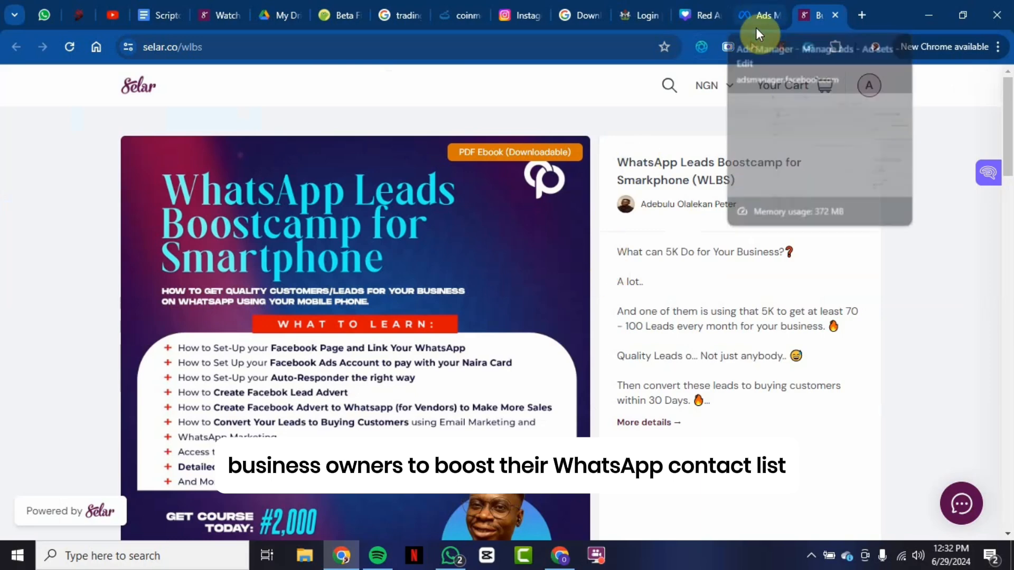
{"action": "left_click", "coordinate": [755, 14]}
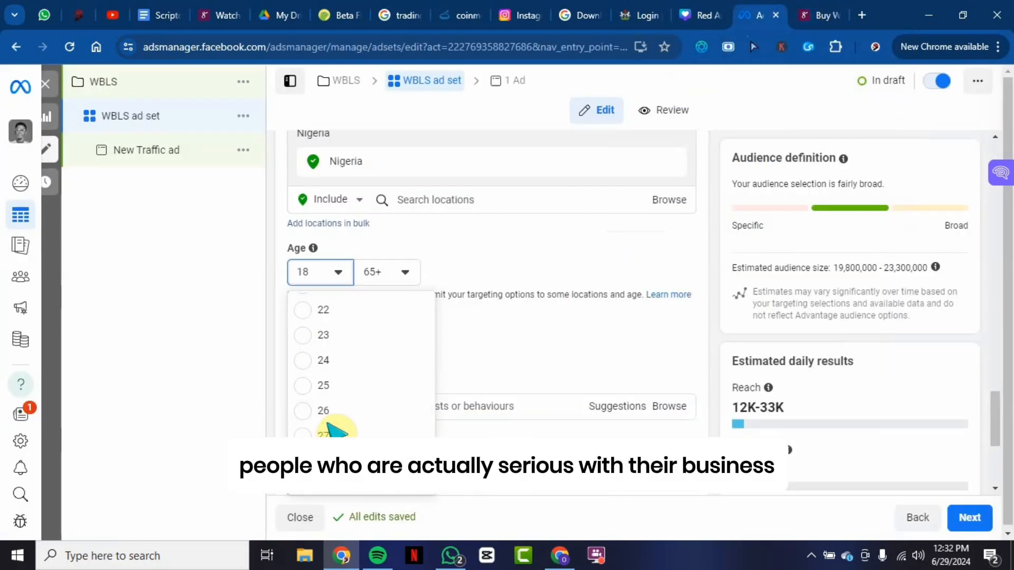
{"action": "left_click", "coordinate": [312, 390]}
{"action": "left_click", "coordinate": [388, 278]}
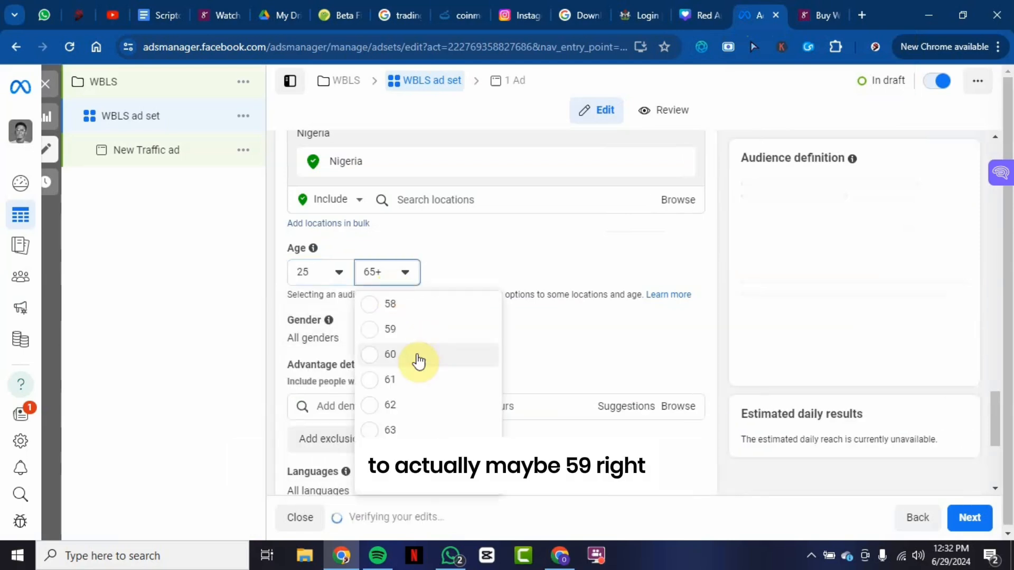
{"action": "left_click", "coordinate": [415, 337]}
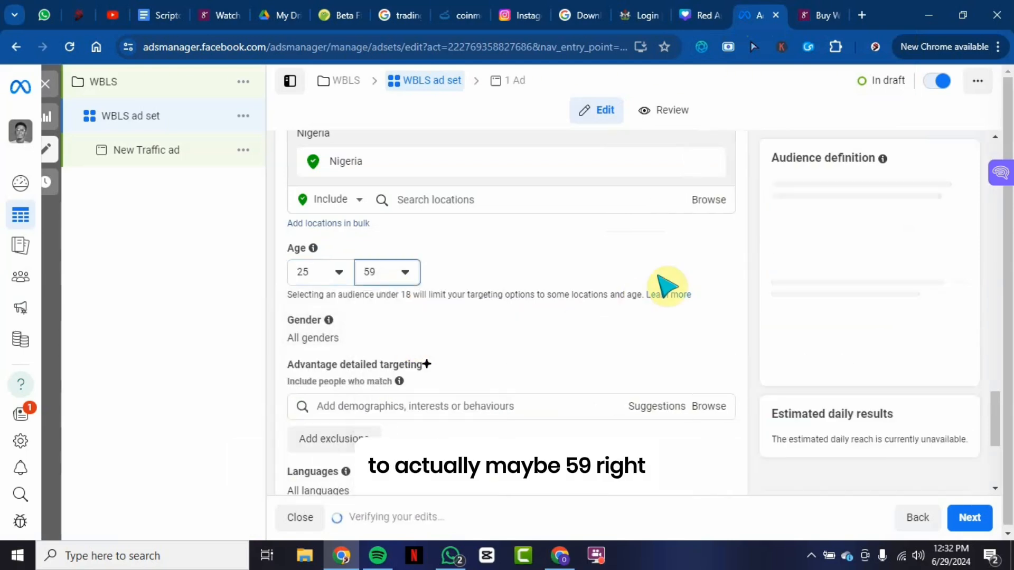
Step: Check the course's sales page, then search the detailed targeting for "Business" and include the Business (business & finance) interest
{"action": "scroll", "coordinate": [394, 261], "scroll_direction": "down", "scroll_amount": 2}
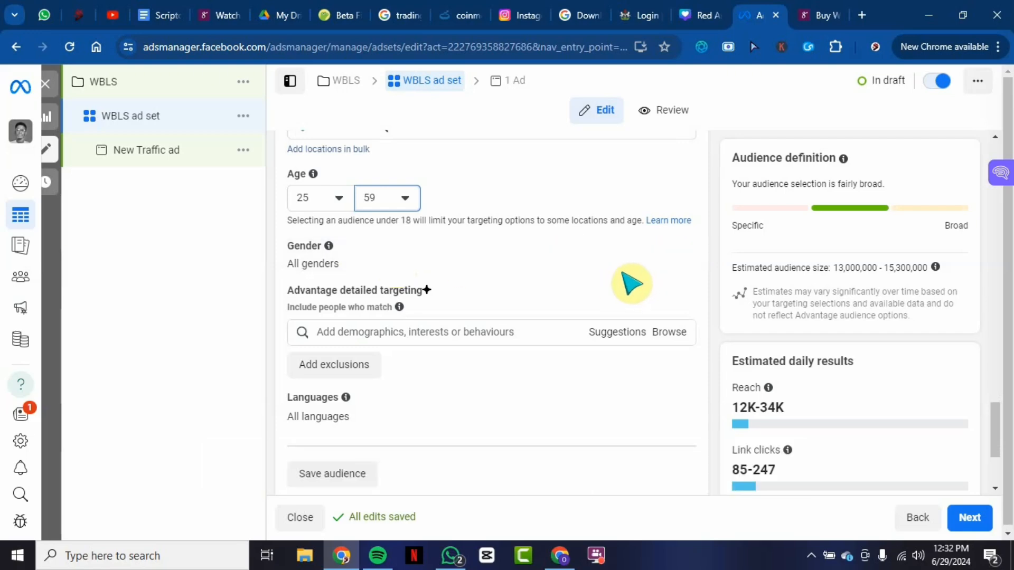
{"action": "scroll", "coordinate": [530, 300], "scroll_direction": "down", "scroll_amount": 2}
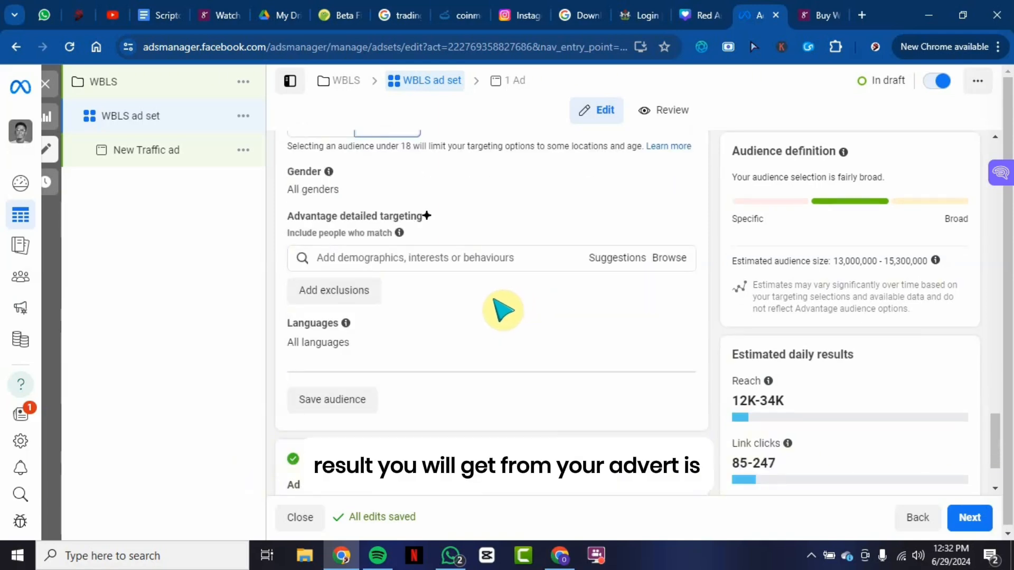
{"action": "left_click", "coordinate": [471, 260]}
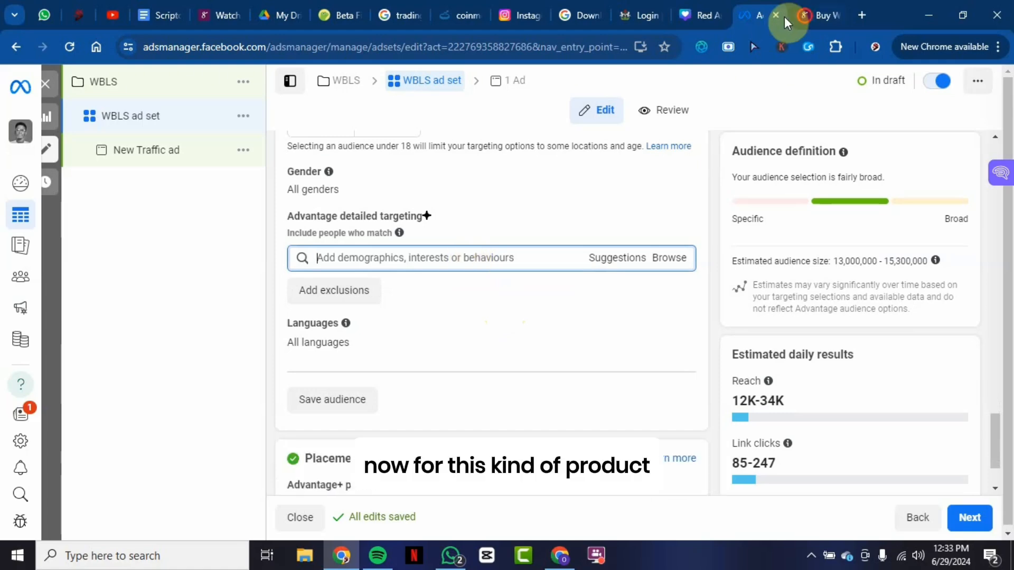
{"action": "left_click", "coordinate": [806, 17]}
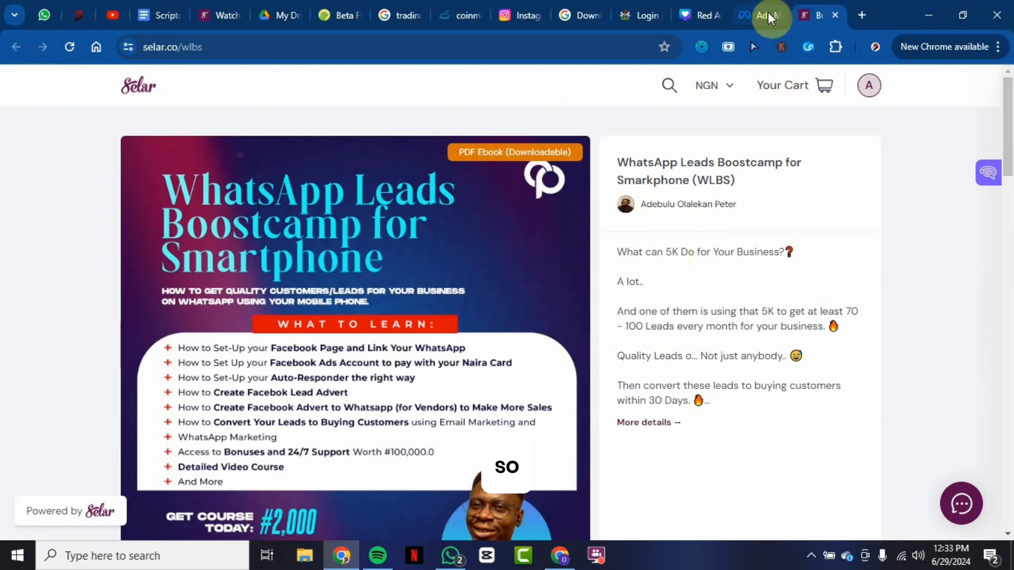
{"action": "left_click", "coordinate": [750, 18]}
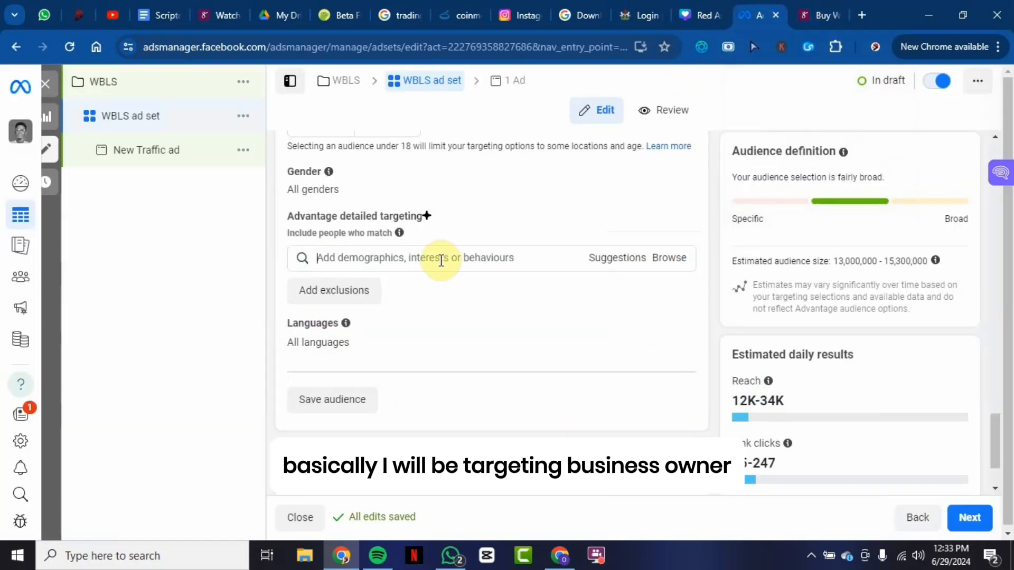
{"action": "type", "text": "Business"}
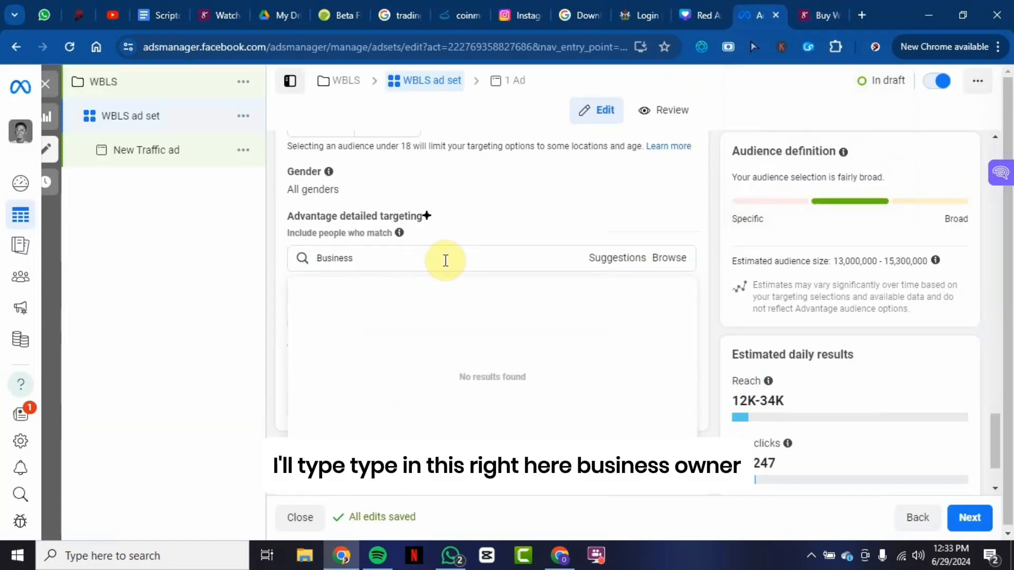
{"action": "left_click", "coordinate": [410, 325]}
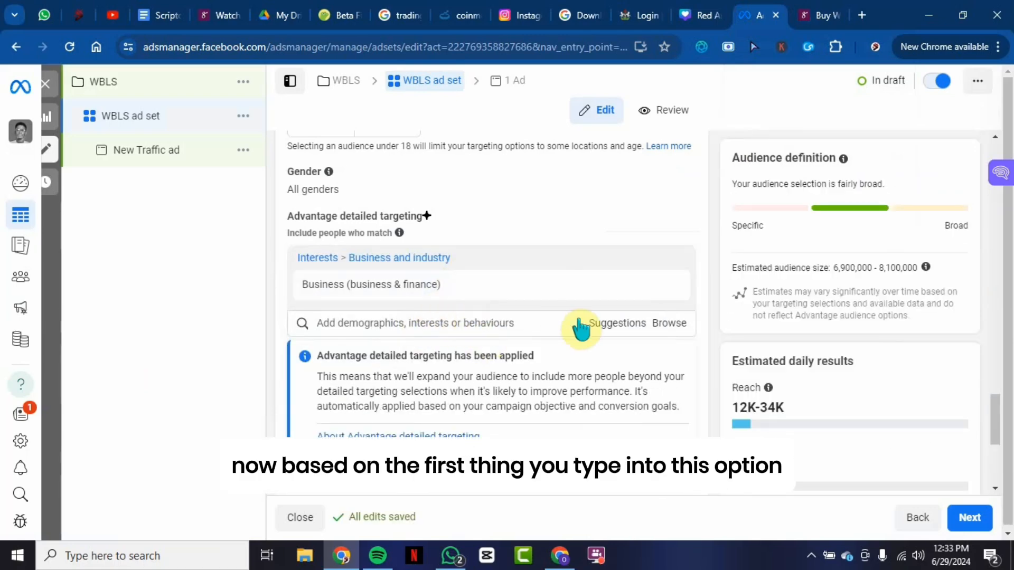
Step: Include the suggested Entrepreneurship (business and finance), Small business owners, Facebook Page admins and Digital marketing (marketing) segments in the detailed targeting
{"action": "left_click", "coordinate": [622, 332]}
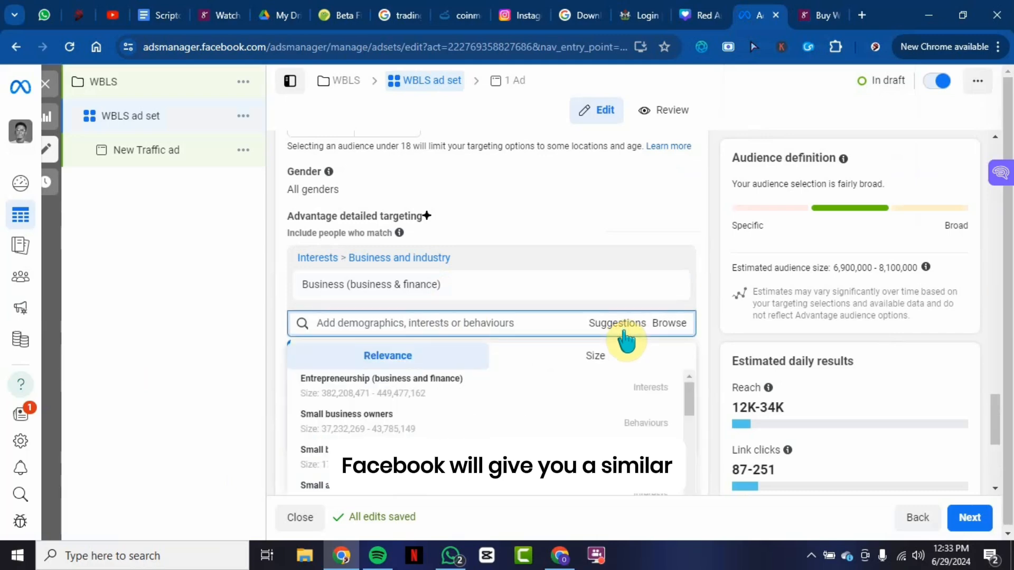
{"action": "mouse_move", "coordinate": [579, 398]}
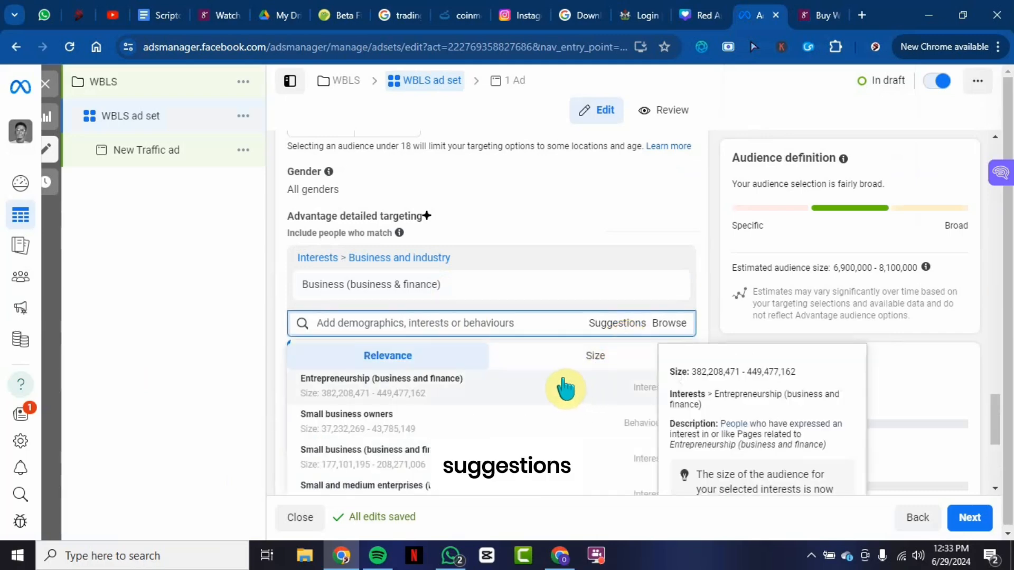
{"action": "left_click", "coordinate": [508, 396]}
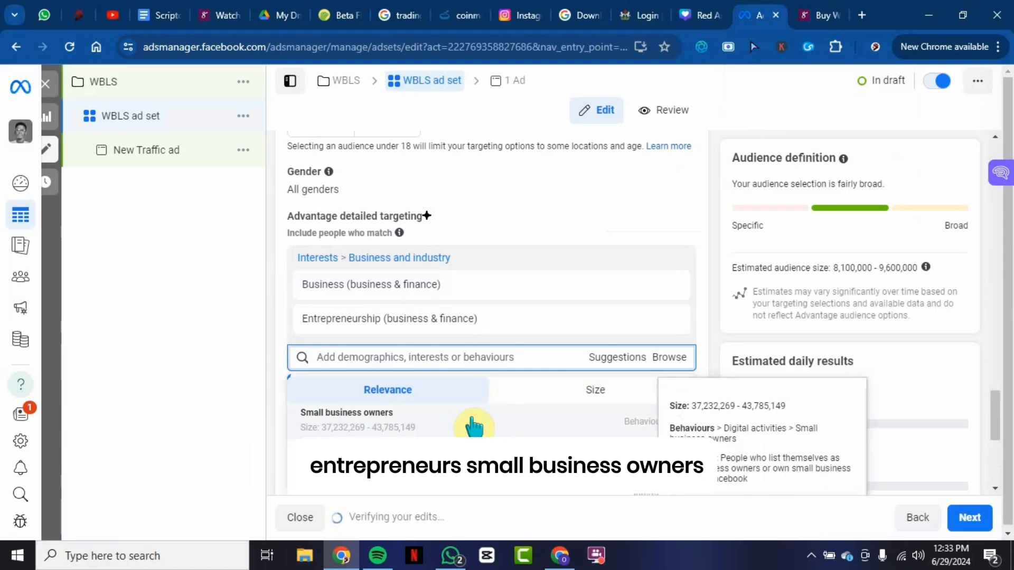
{"action": "left_click", "coordinate": [474, 426]}
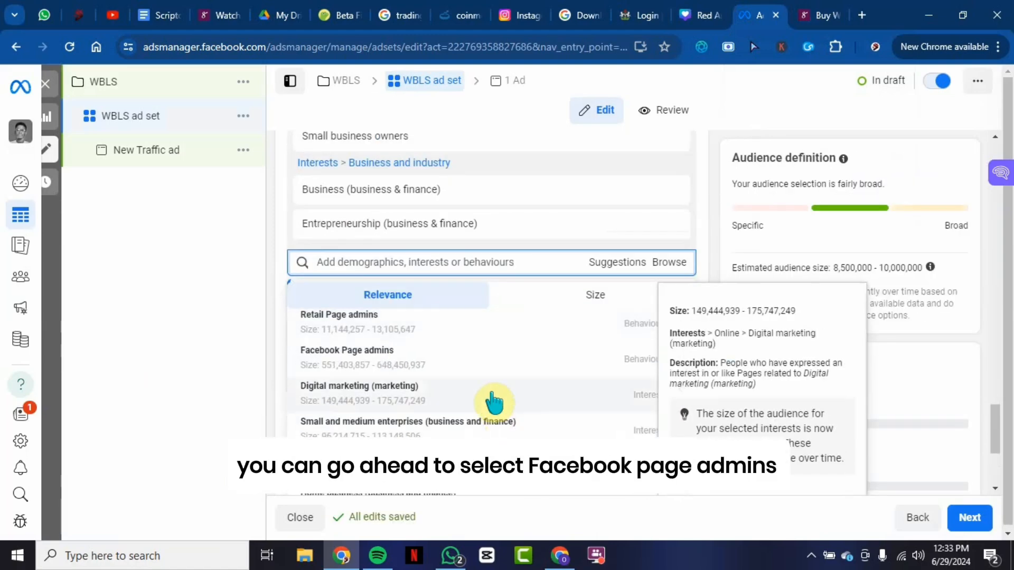
{"action": "left_click", "coordinate": [458, 361]}
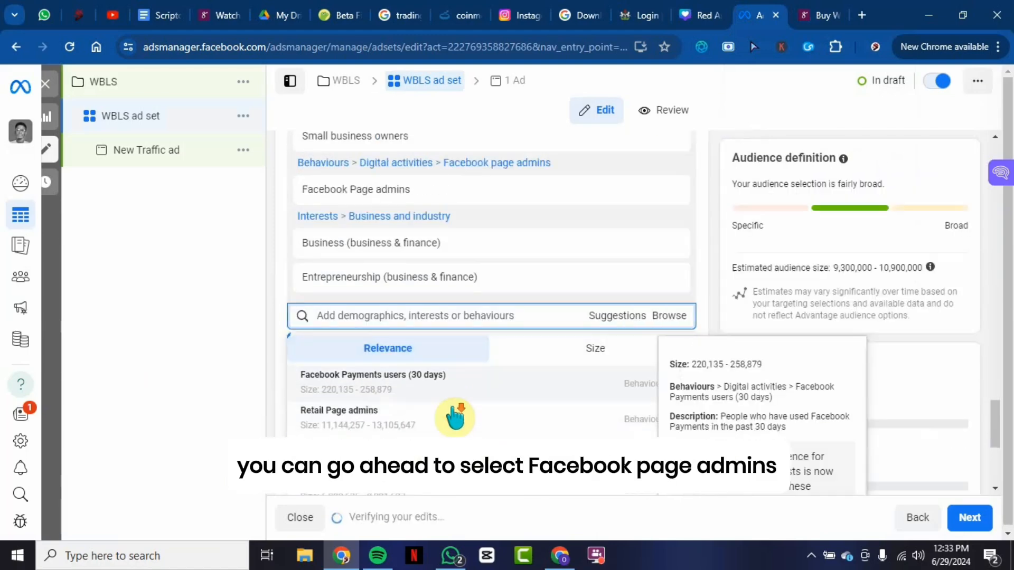
{"action": "left_click", "coordinate": [447, 406]}
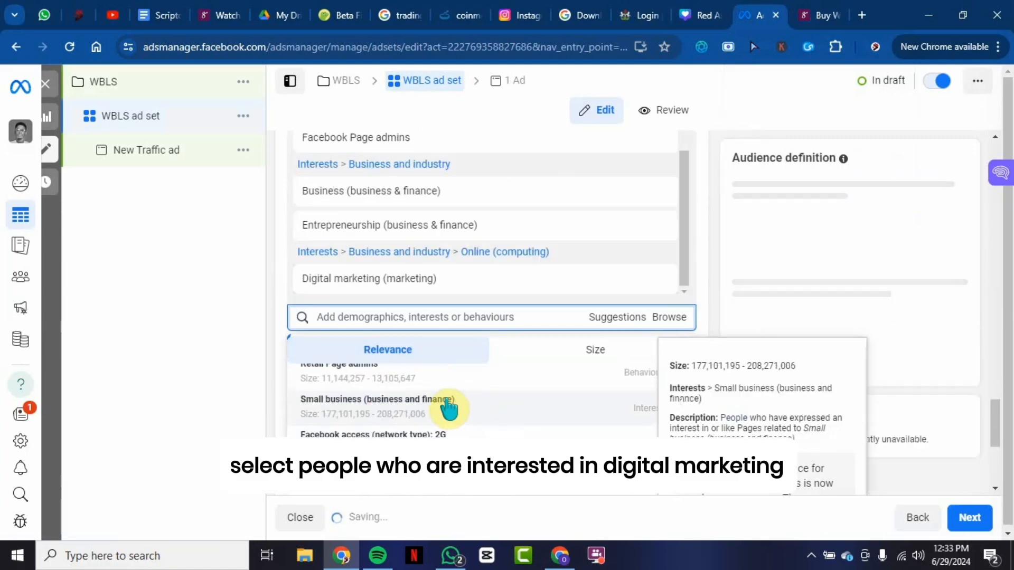
Step: Order the targeting suggestions by size and include the Home business (business and finance) interest
{"action": "scroll", "coordinate": [523, 246], "scroll_direction": "down", "scroll_amount": 1}
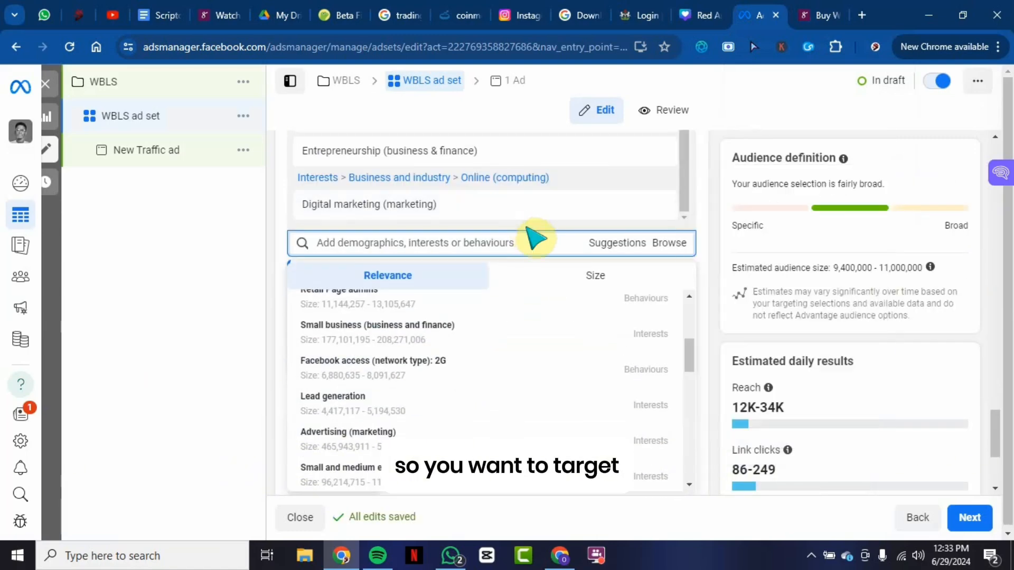
{"action": "scroll", "coordinate": [527, 235], "scroll_direction": "up", "scroll_amount": 3}
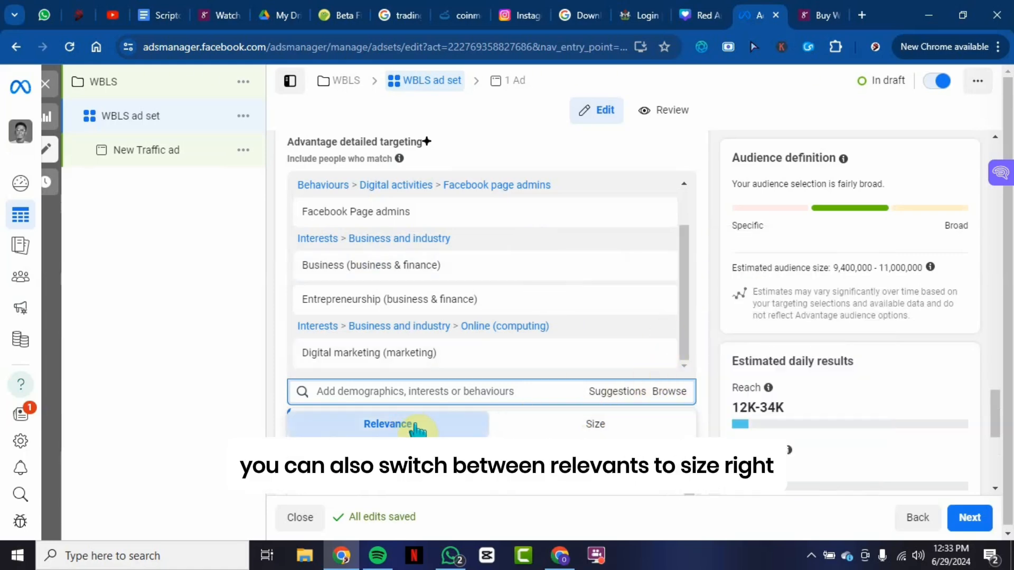
{"action": "left_click", "coordinate": [601, 425]}
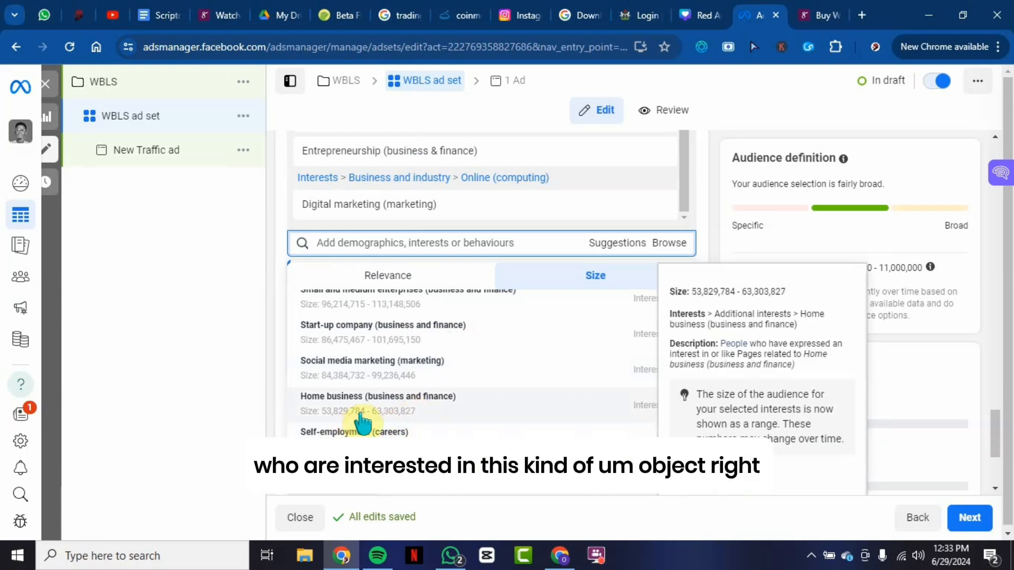
{"action": "left_click", "coordinate": [422, 415]}
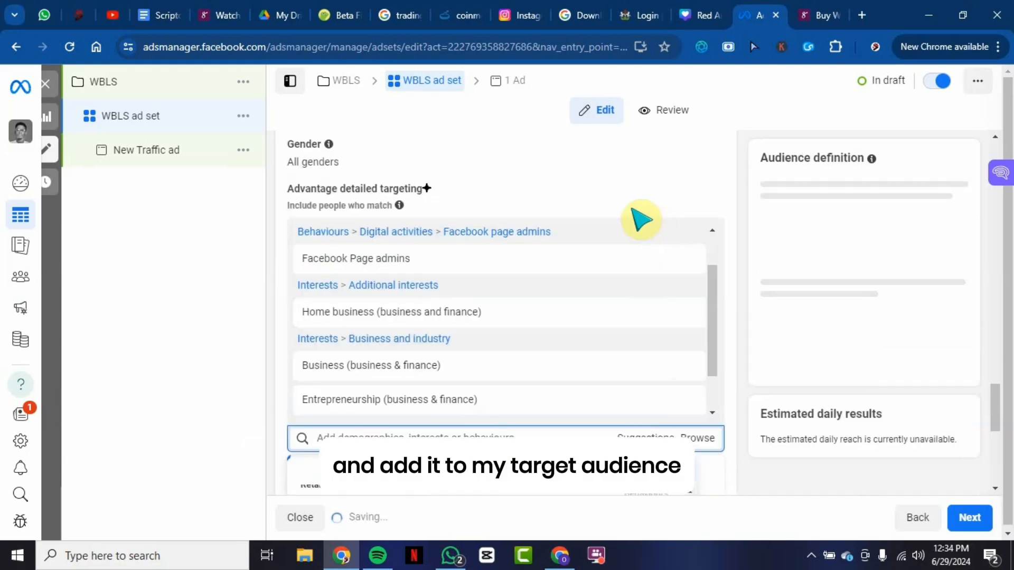
Step: Add a detailed targeting exclusion for the behaviour Facebook access (network type): 2G, found by searching "2g"
{"action": "scroll", "coordinate": [715, 205], "scroll_direction": "down", "scroll_amount": 6}
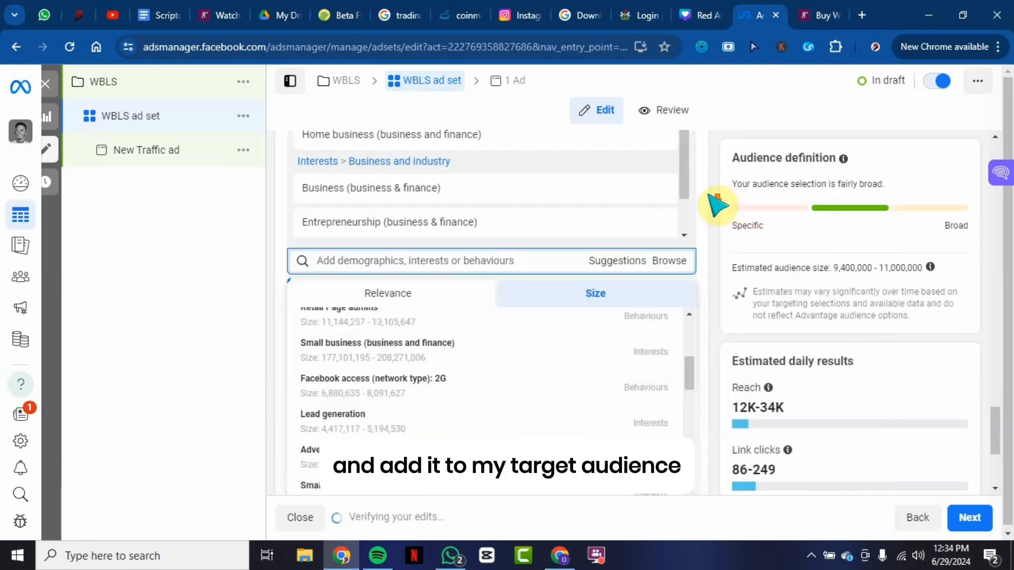
{"action": "scroll", "coordinate": [713, 211], "scroll_direction": "up", "scroll_amount": 3}
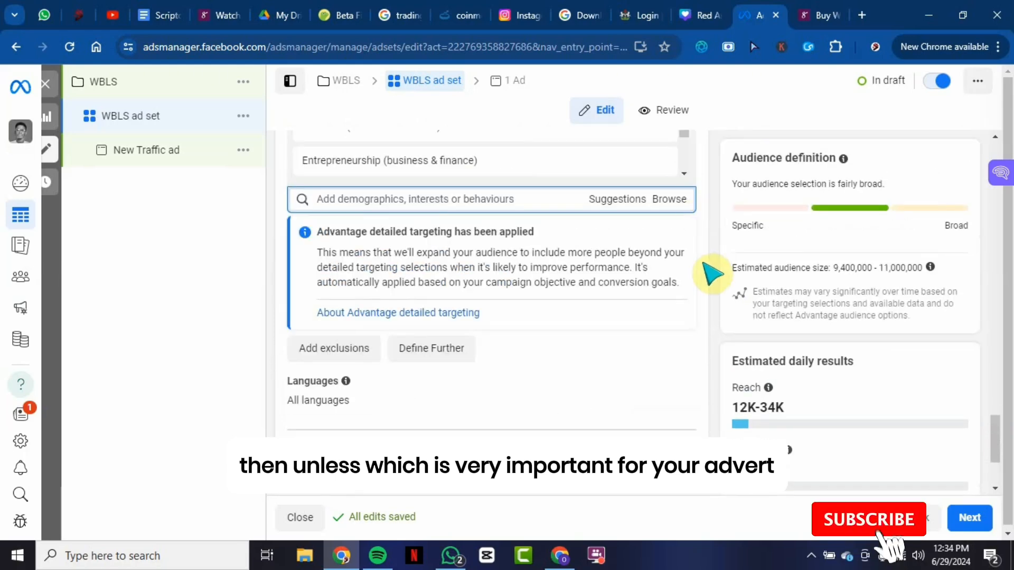
{"action": "scroll", "coordinate": [539, 341], "scroll_direction": "up", "scroll_amount": 2}
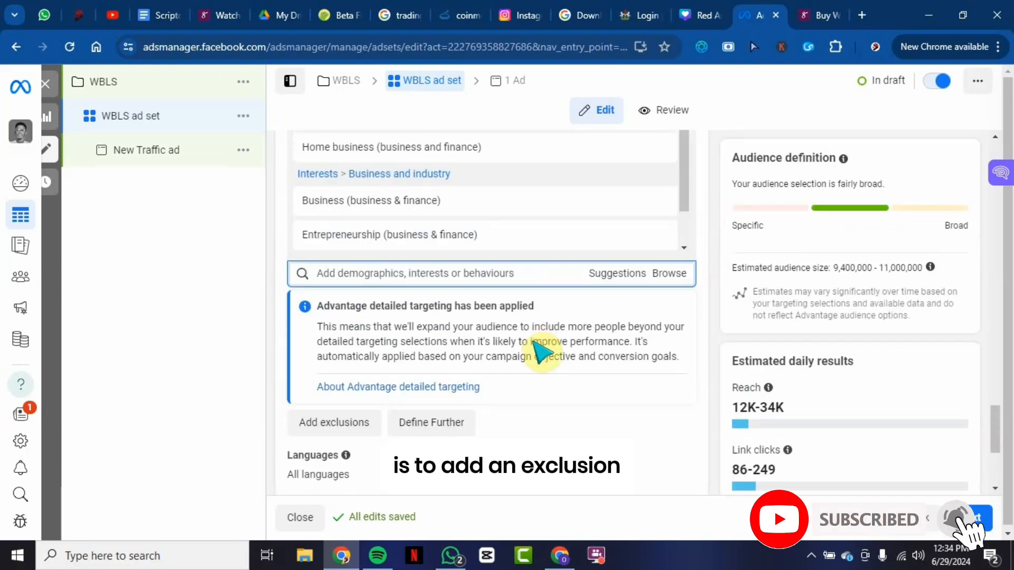
{"action": "scroll", "coordinate": [539, 356], "scroll_direction": "down", "scroll_amount": 3}
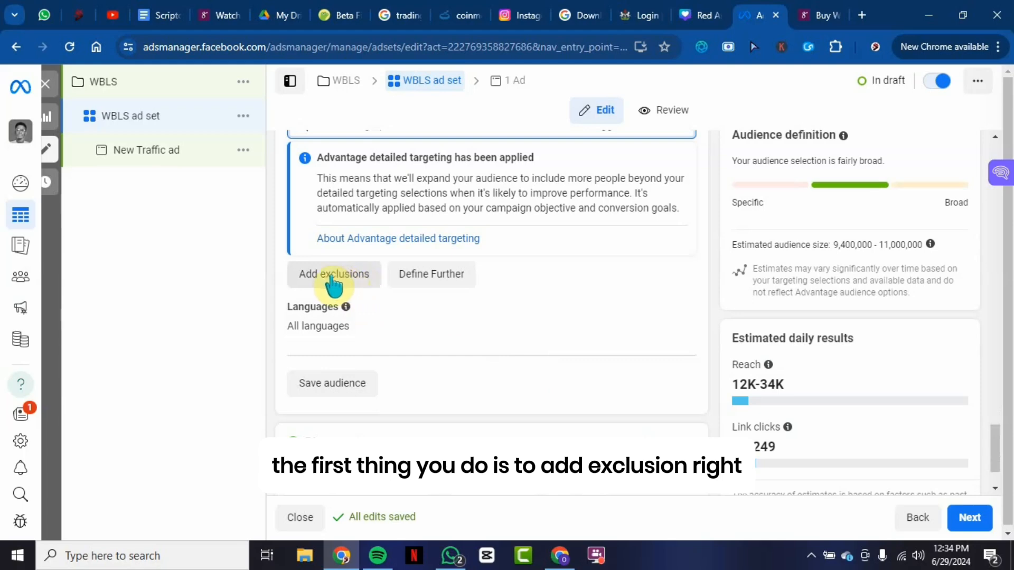
{"action": "left_click", "coordinate": [351, 281]}
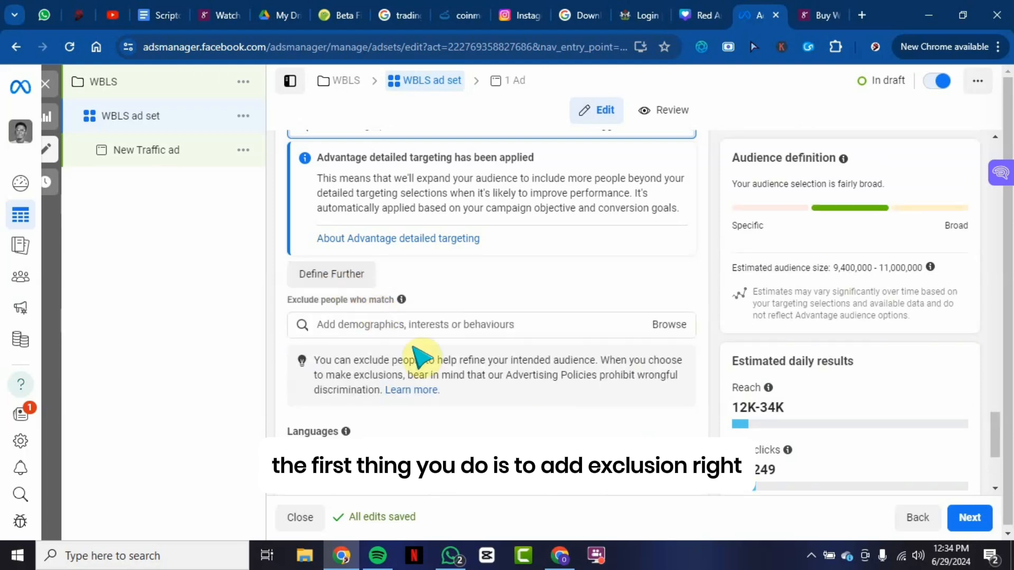
{"action": "left_click", "coordinate": [431, 325]}
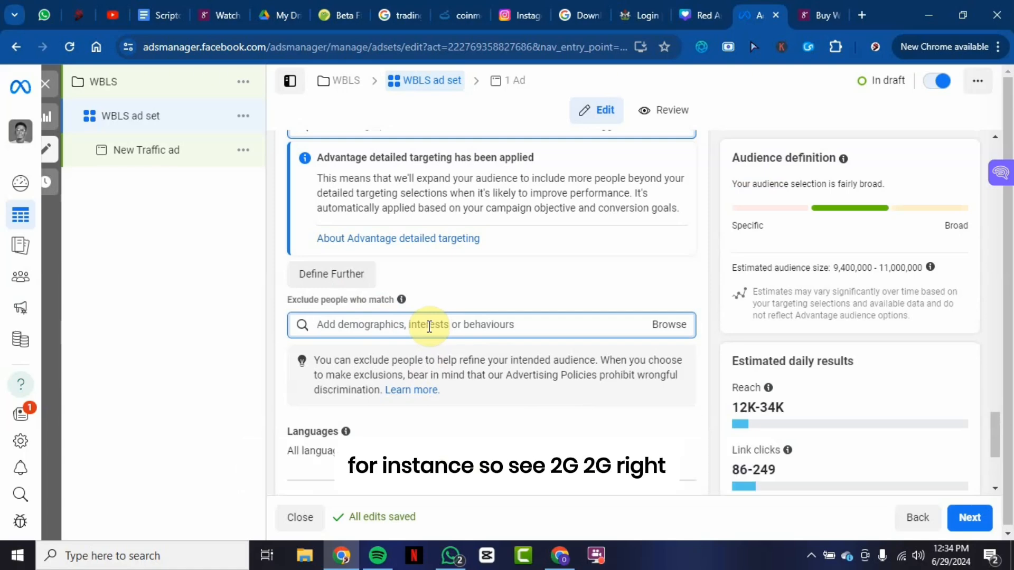
{"action": "type", "text": "2"}
{"action": "key", "text": "BackSpace"}
{"action": "type", "text": "2g"}
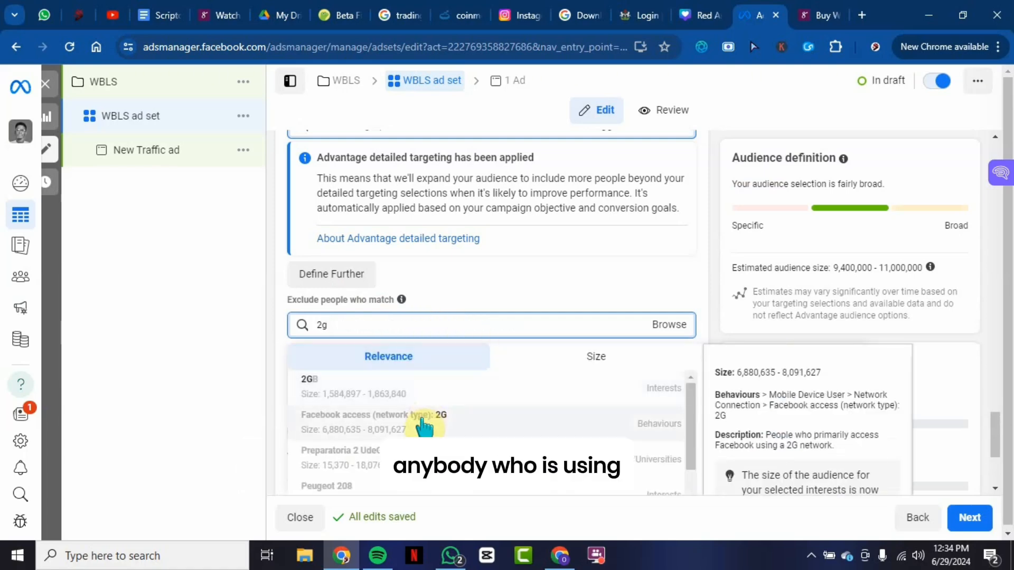
{"action": "left_click", "coordinate": [437, 414]}
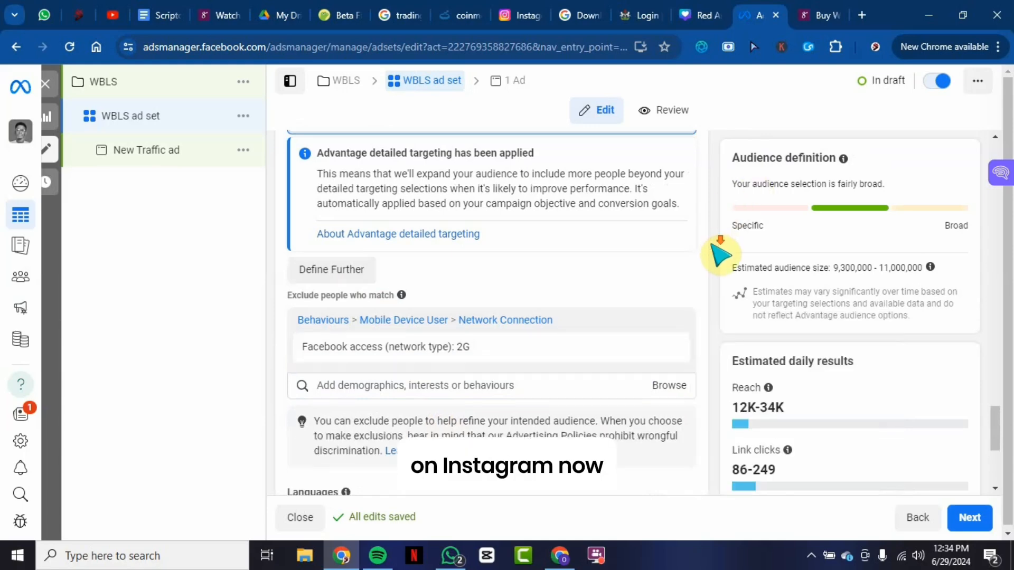
{"action": "scroll", "coordinate": [617, 317], "scroll_direction": "down", "scroll_amount": 5}
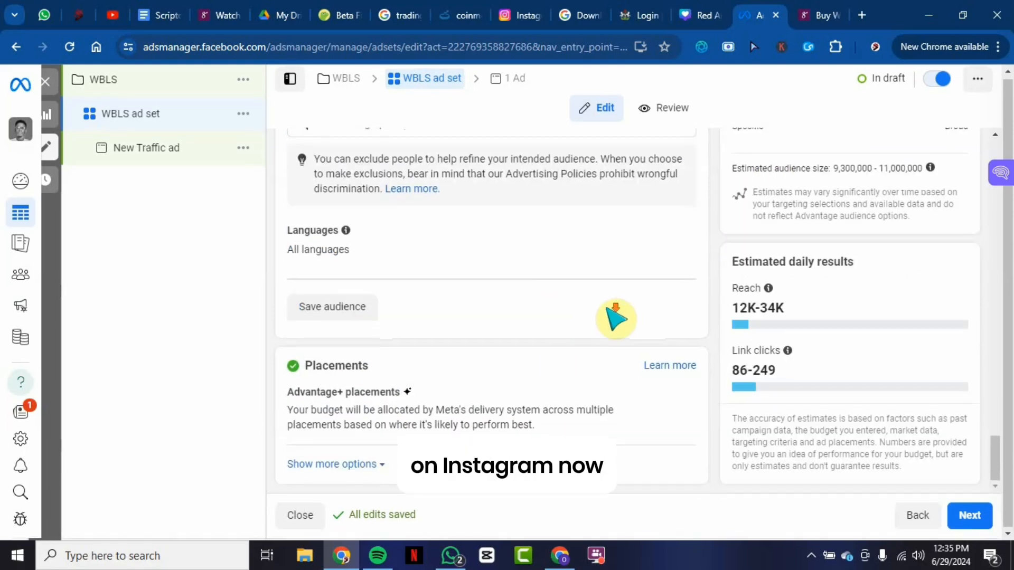
{"action": "left_click", "coordinate": [347, 311]}
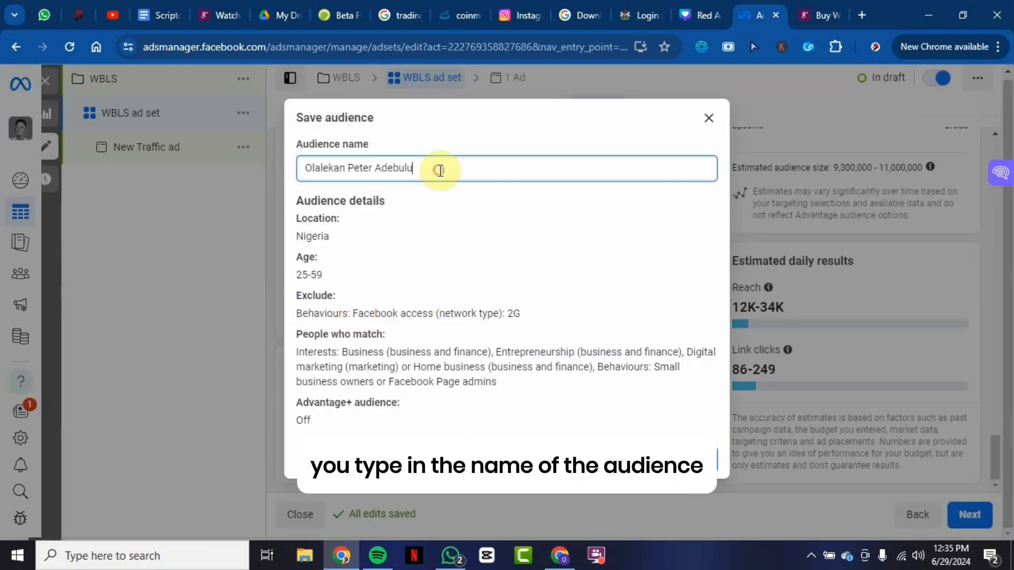
{"action": "left_click_drag", "start_coordinate": [437, 167], "coordinate": [306, 166]}
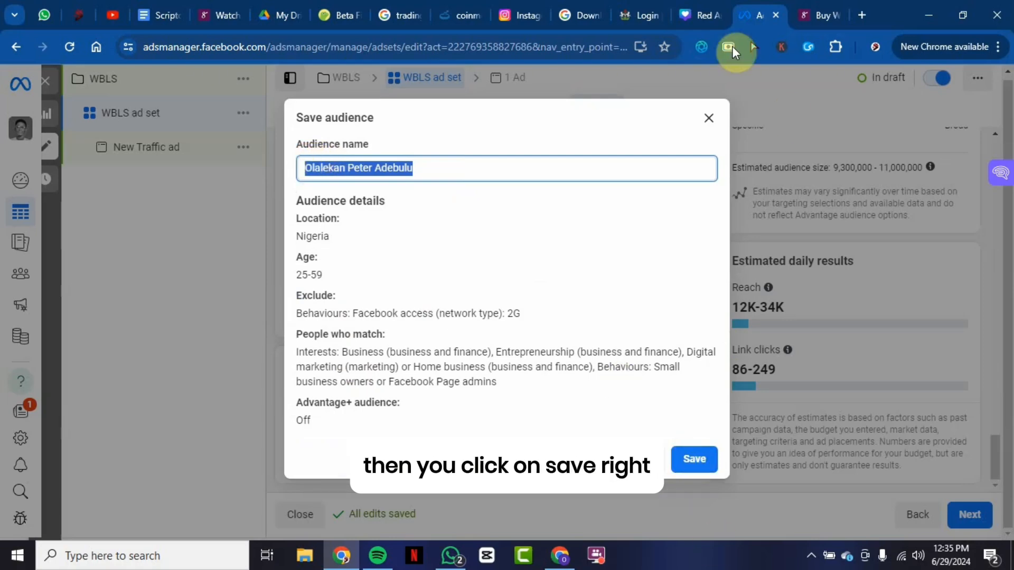
{"action": "left_click", "coordinate": [709, 118]}
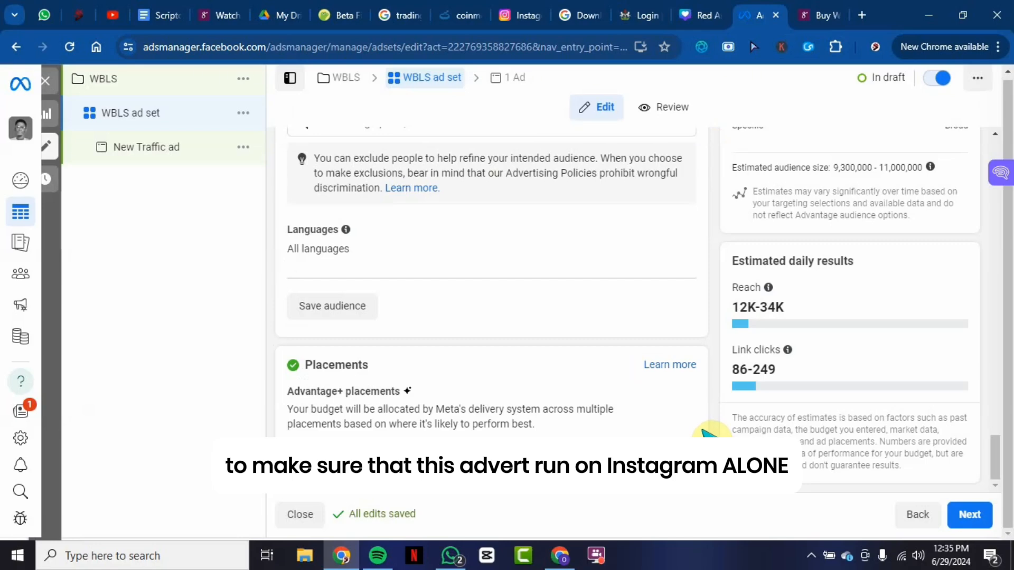
Step: Edit the ad set's placements and switch from Advantage+ placements to manual placements
{"action": "mouse_move", "coordinate": [417, 415]}
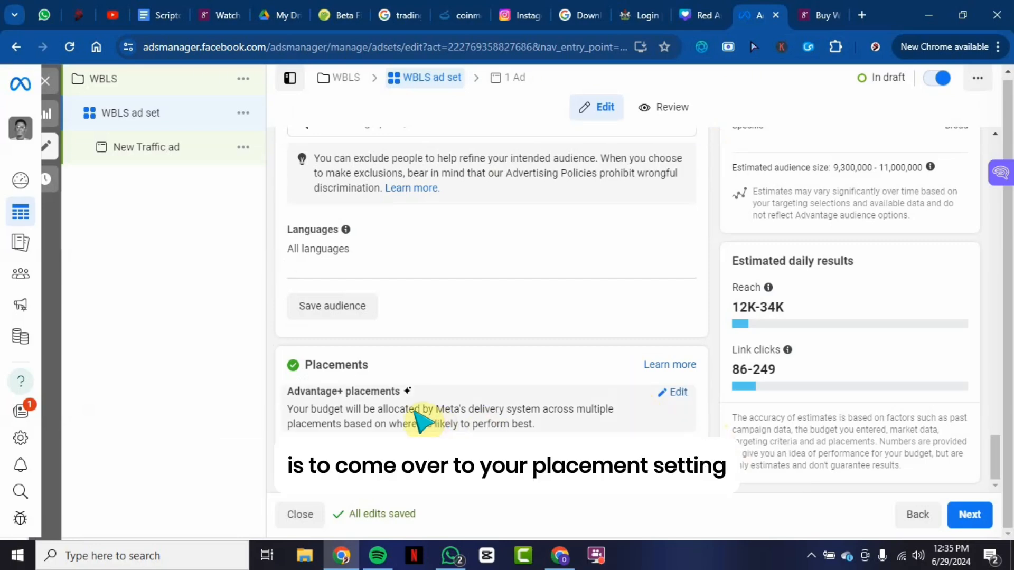
{"action": "left_click", "coordinate": [678, 404]}
{"action": "scroll", "coordinate": [607, 407], "scroll_direction": "down", "scroll_amount": 3}
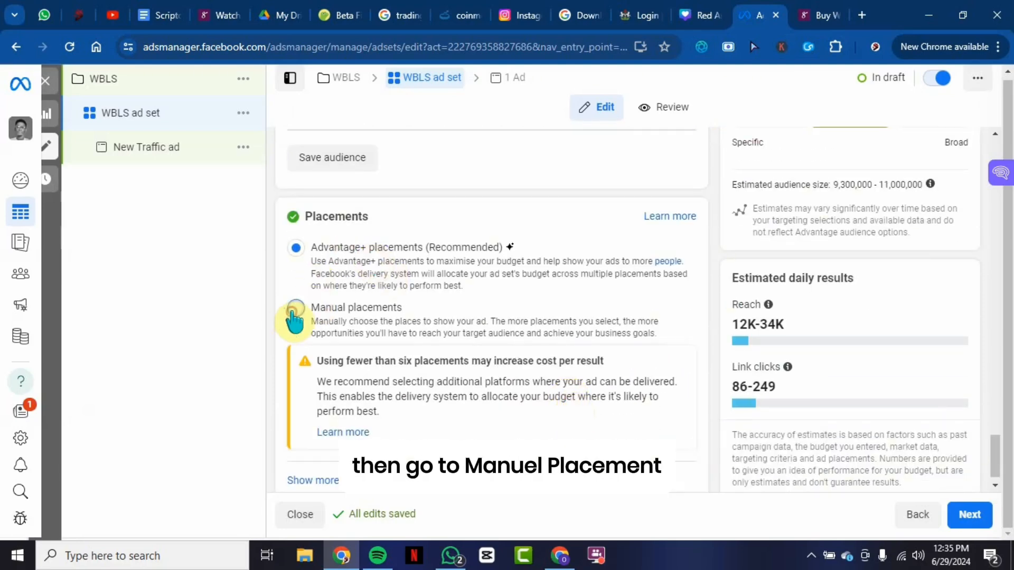
{"action": "left_click", "coordinate": [295, 309]}
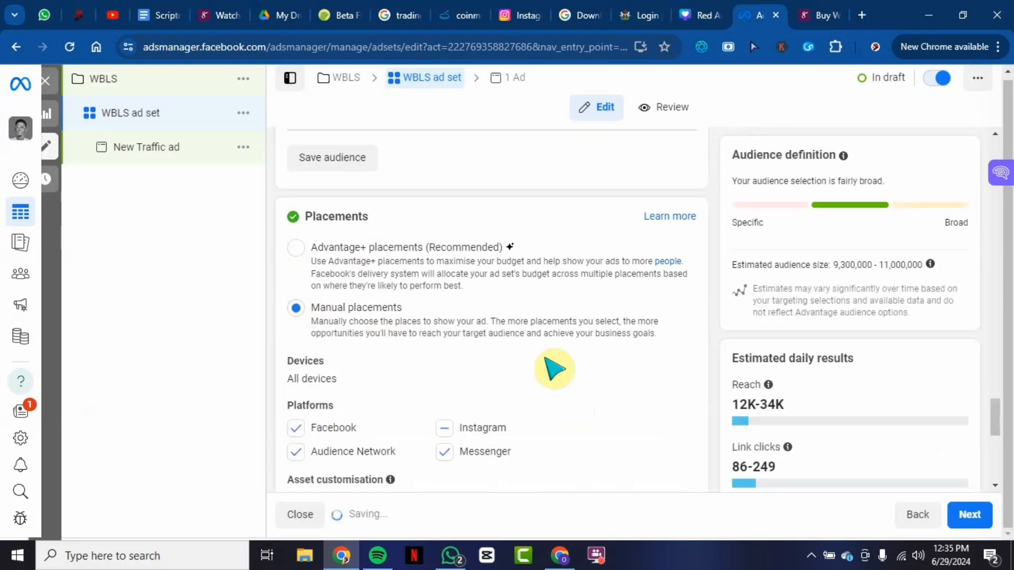
Step: Deselect the Facebook, Audience Network and Messenger platforms so that only Instagram stays selected
{"action": "scroll", "coordinate": [636, 404], "scroll_direction": "down", "scroll_amount": 5}
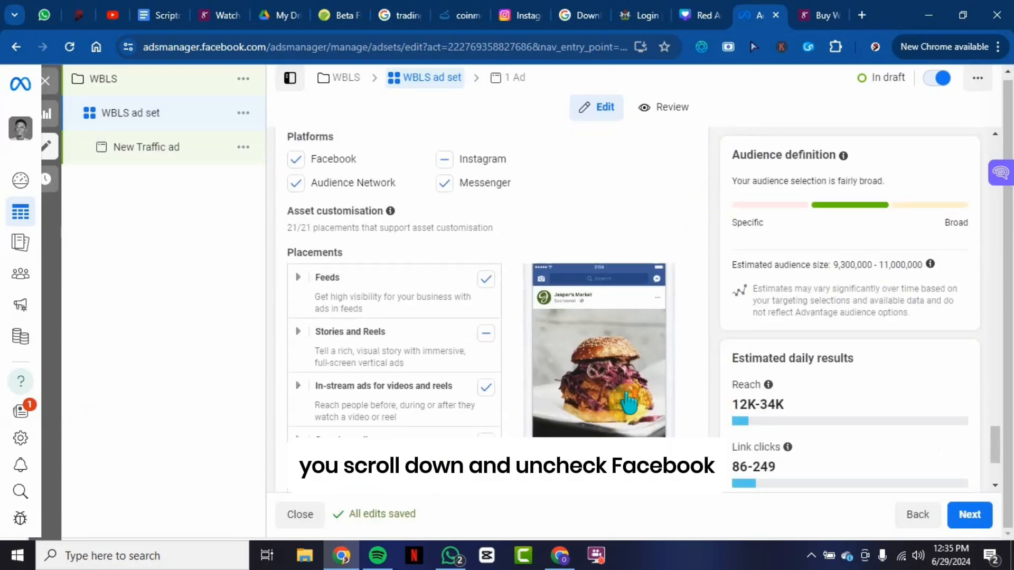
{"action": "scroll", "coordinate": [389, 287], "scroll_direction": "up", "scroll_amount": 1}
{"action": "left_click", "coordinate": [295, 207]}
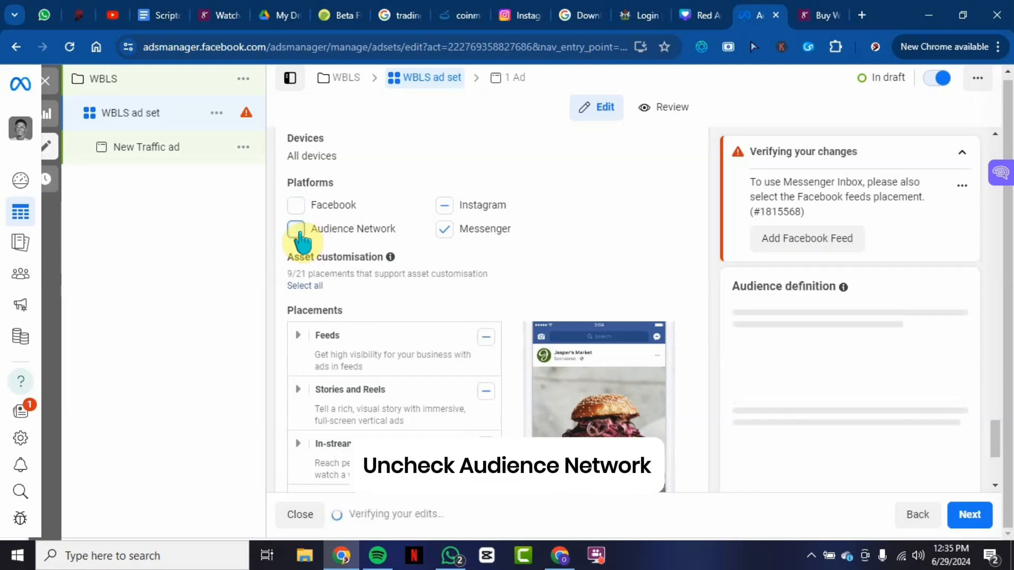
{"action": "left_click", "coordinate": [297, 231]}
{"action": "left_click", "coordinate": [443, 231]}
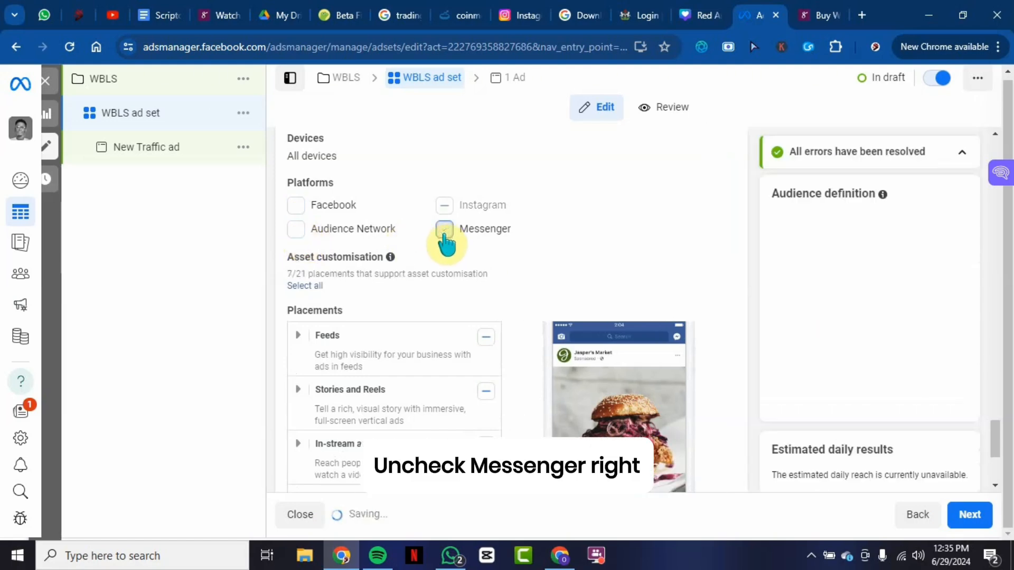
Step: Remove the Search results and the Stories and Reels groups from the placements
{"action": "scroll", "coordinate": [465, 259], "scroll_direction": "down", "scroll_amount": 3}
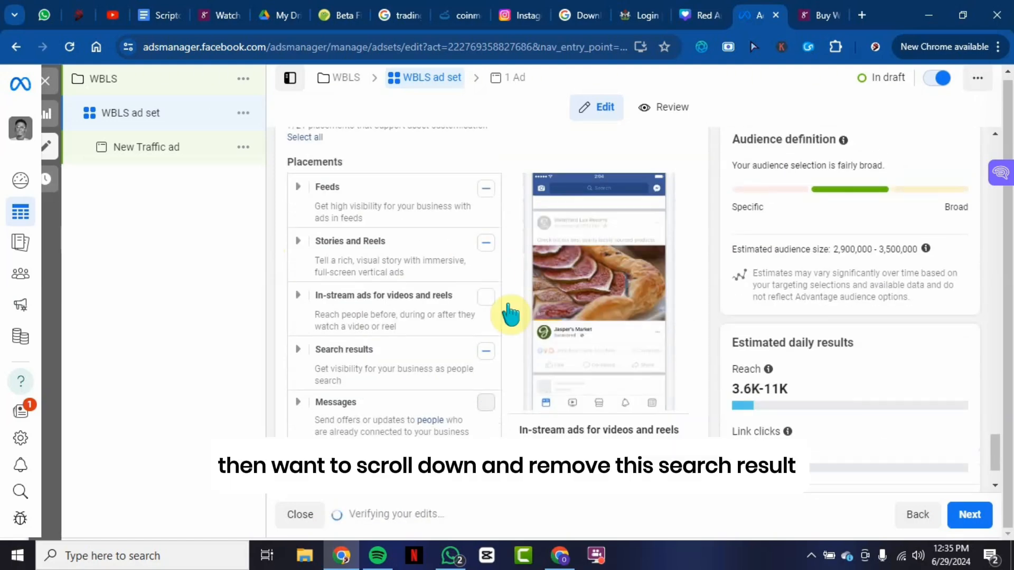
{"action": "left_click", "coordinate": [488, 351]}
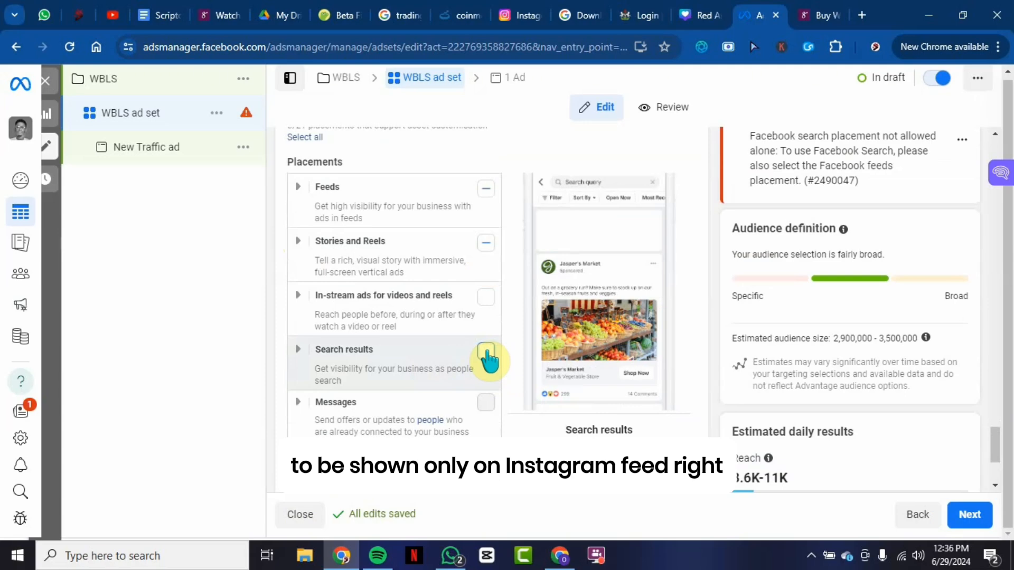
{"action": "left_click", "coordinate": [486, 245]}
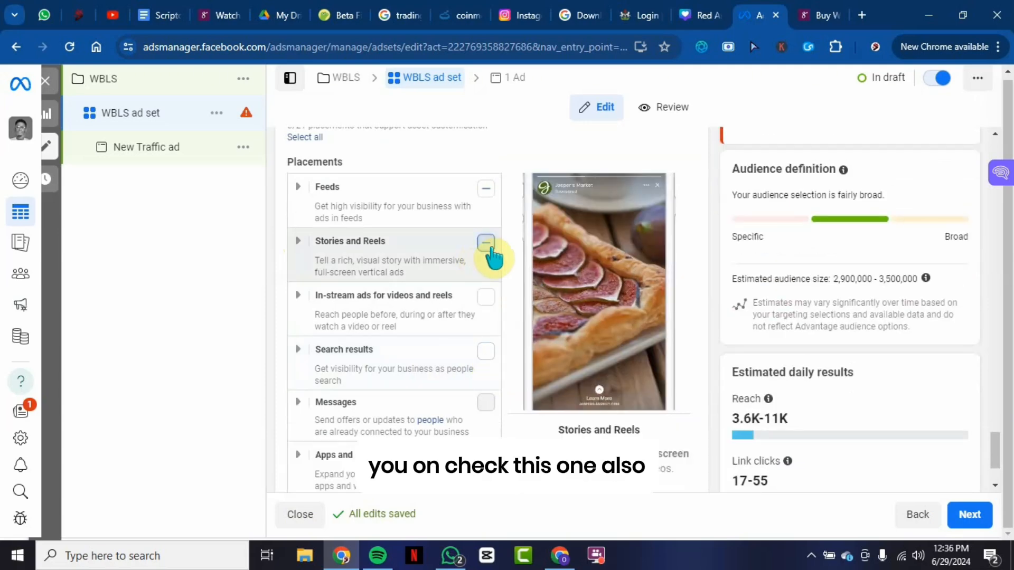
Step: Within the Feeds placements, deselect Instagram Explore, Instagram Explore home and Instagram profile feed, keeping only Instagram feed
{"action": "left_click", "coordinate": [298, 190]}
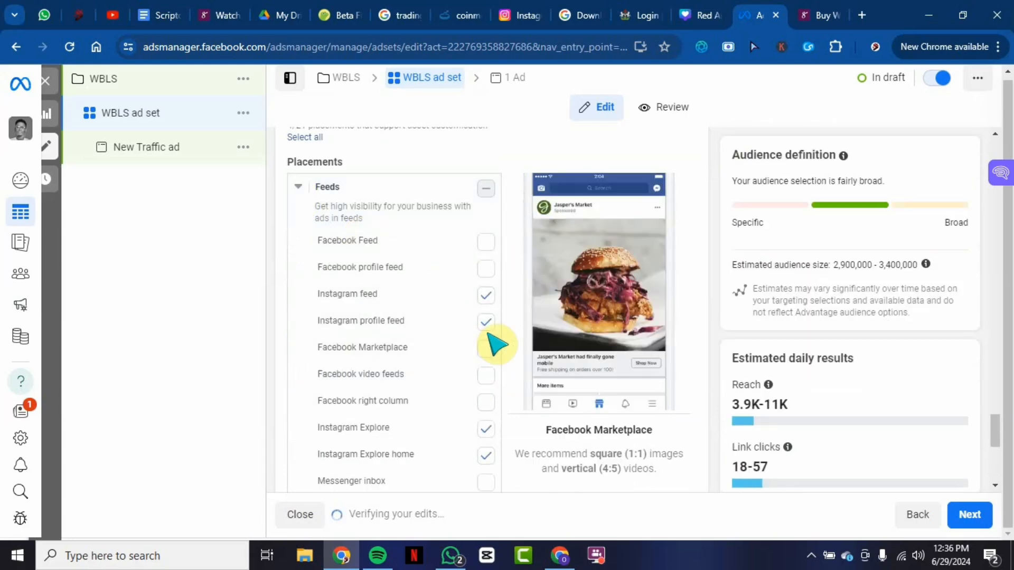
{"action": "left_click", "coordinate": [485, 429]}
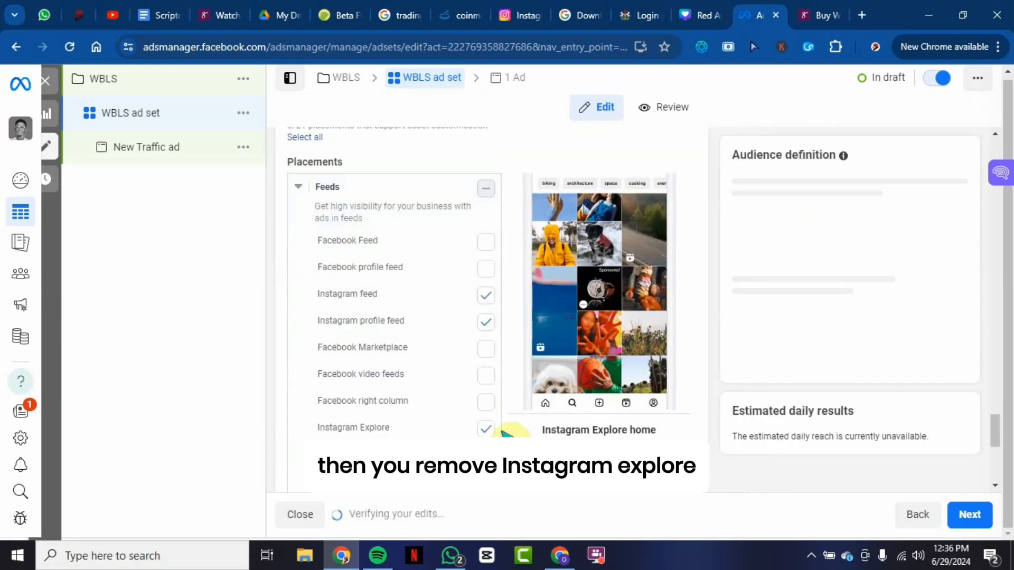
{"action": "left_click", "coordinate": [486, 322]}
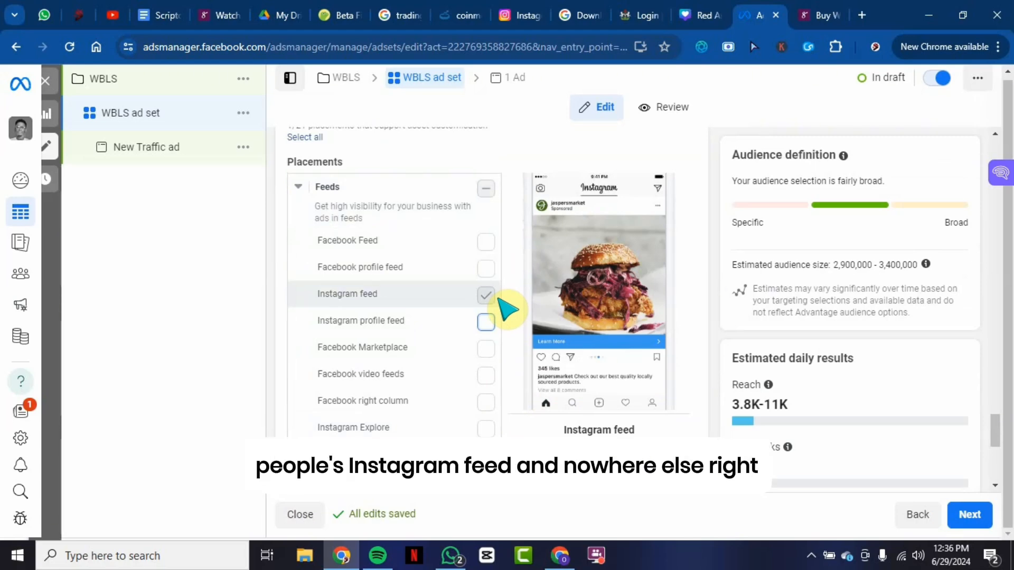
{"action": "scroll", "coordinate": [506, 309], "scroll_direction": "down", "scroll_amount": 8}
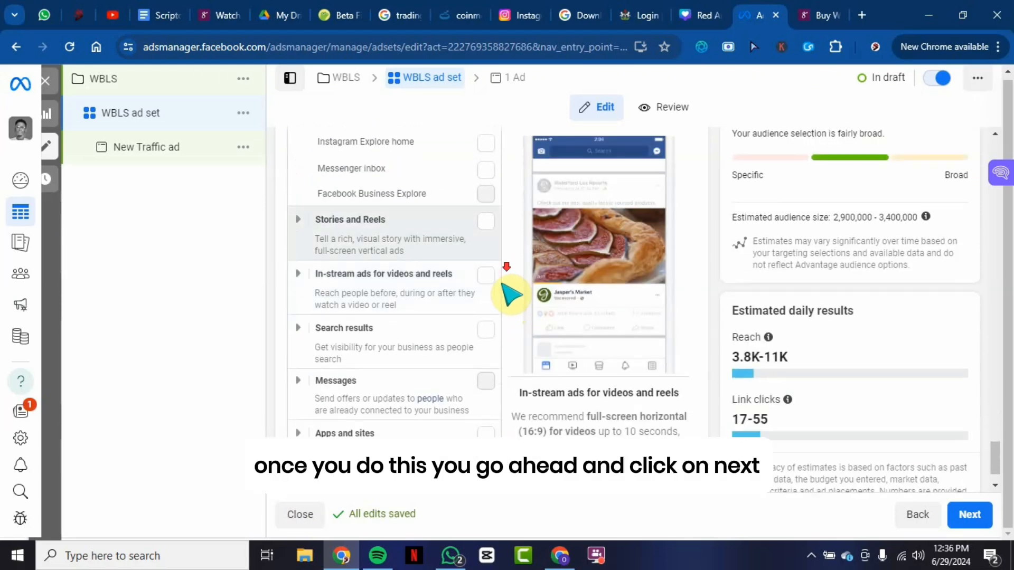
Step: Proceed to the ad level and connect the Instagram account to the ad by logging in to Instagram
{"action": "left_click", "coordinate": [946, 514]}
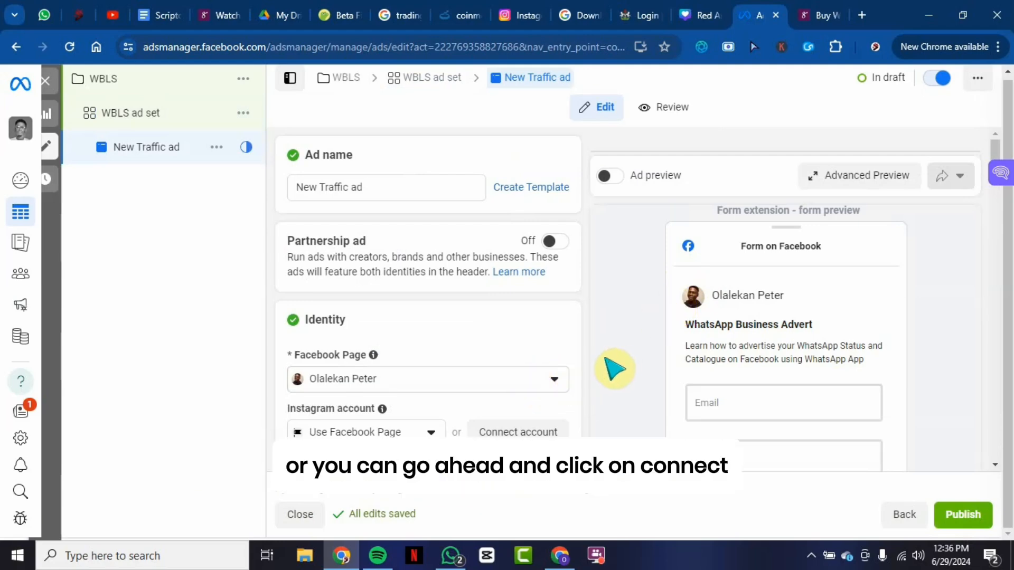
{"action": "left_click", "coordinate": [539, 432]}
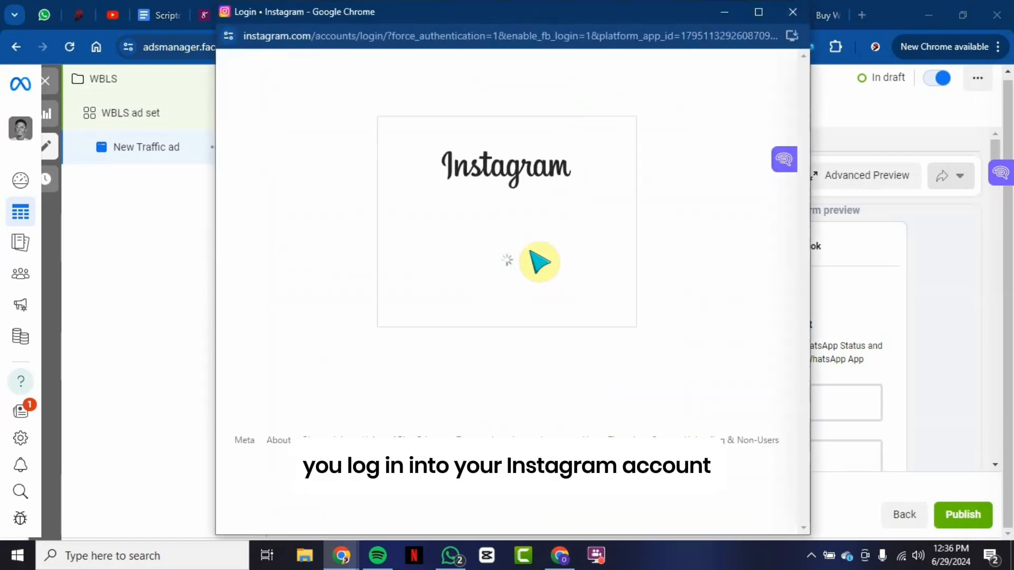
{"action": "left_click", "coordinate": [600, 330]}
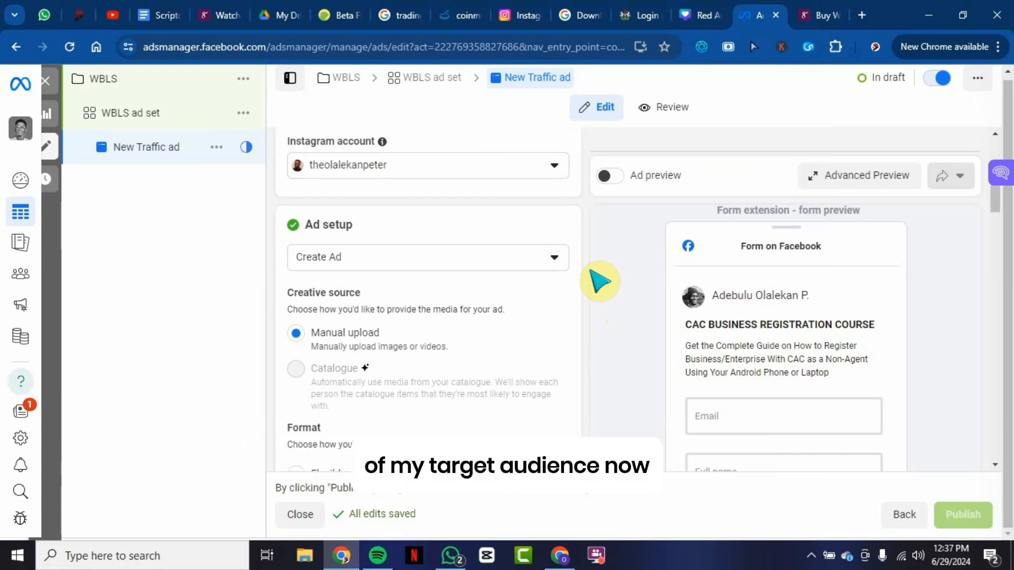
Step: Add the WhatsApp Leads Boostcamp image (op 3 copy) from the account images as the ad's media
{"action": "scroll", "coordinate": [594, 294], "scroll_direction": "down", "scroll_amount": 2}
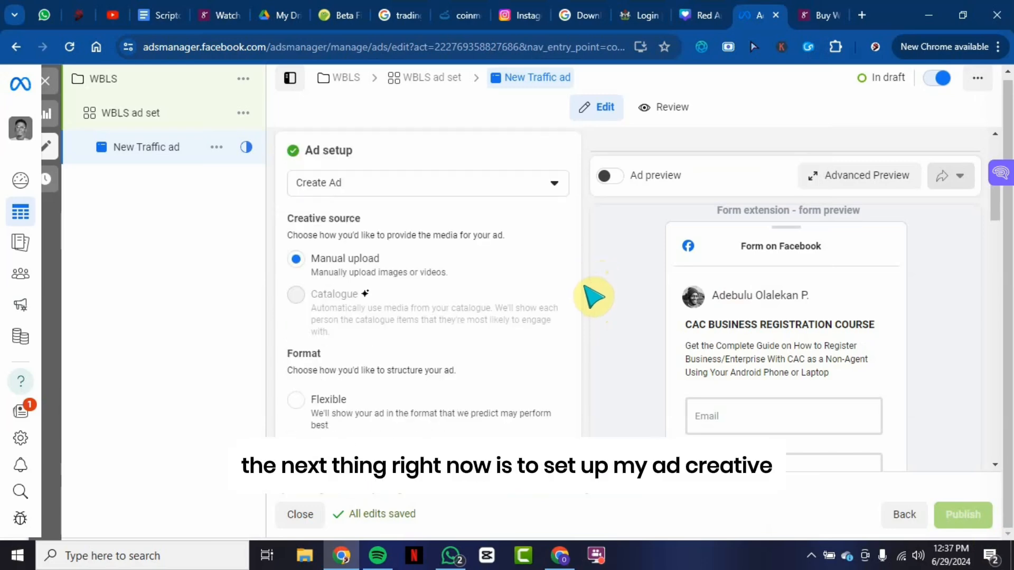
{"action": "scroll", "coordinate": [594, 296], "scroll_direction": "down", "scroll_amount": 3}
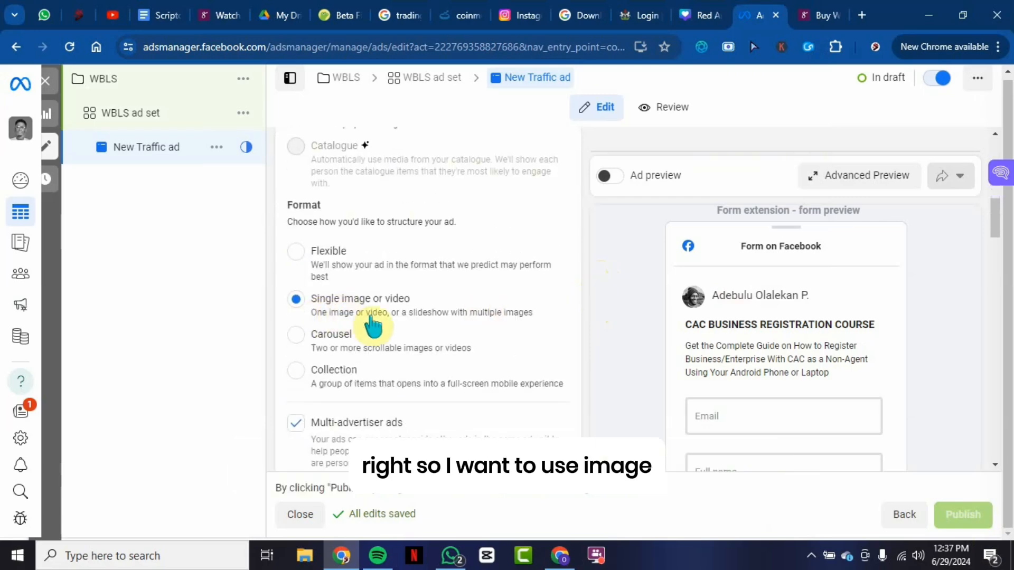
{"action": "scroll", "coordinate": [391, 323], "scroll_direction": "down", "scroll_amount": 3}
{"action": "scroll", "coordinate": [391, 323], "scroll_direction": "down", "scroll_amount": 5}
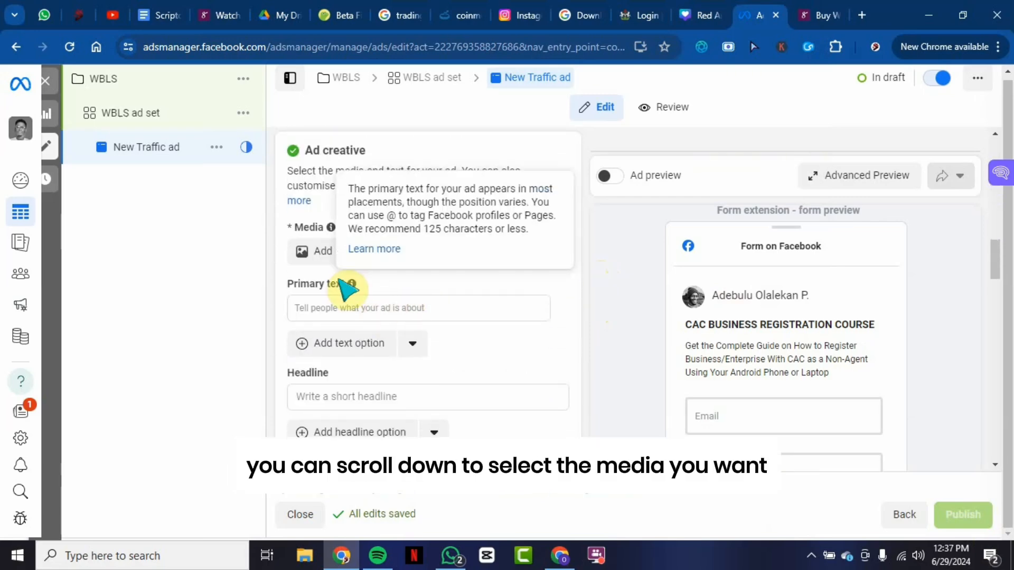
{"action": "left_click", "coordinate": [365, 253]}
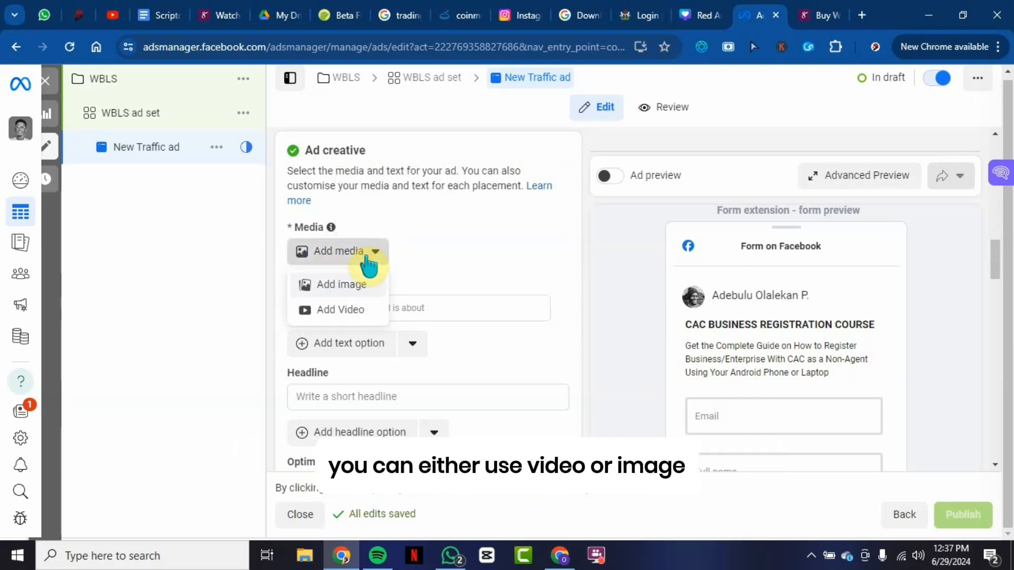
{"action": "left_click", "coordinate": [364, 289]}
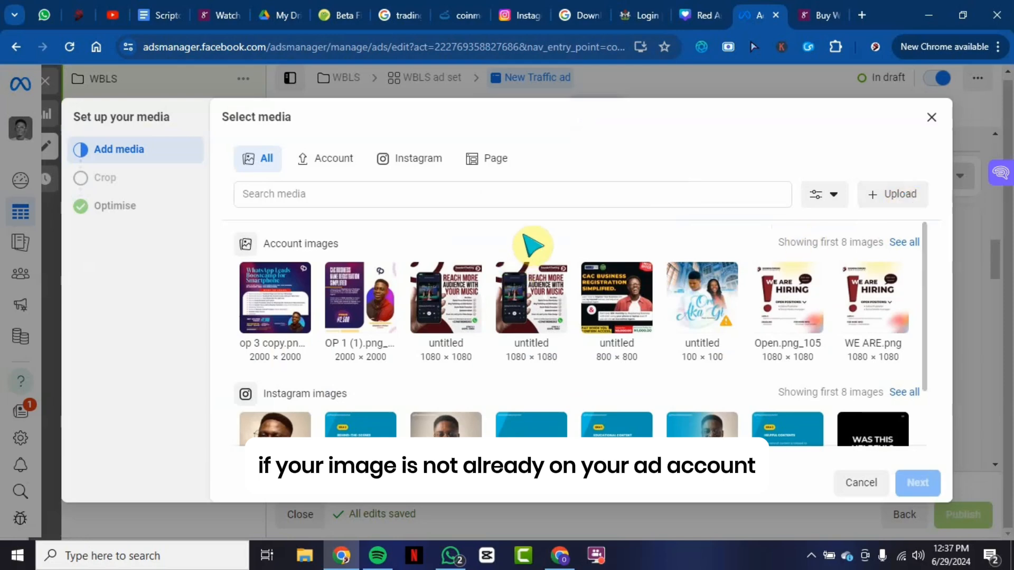
{"action": "left_click", "coordinate": [294, 321]}
{"action": "left_click", "coordinate": [919, 486]}
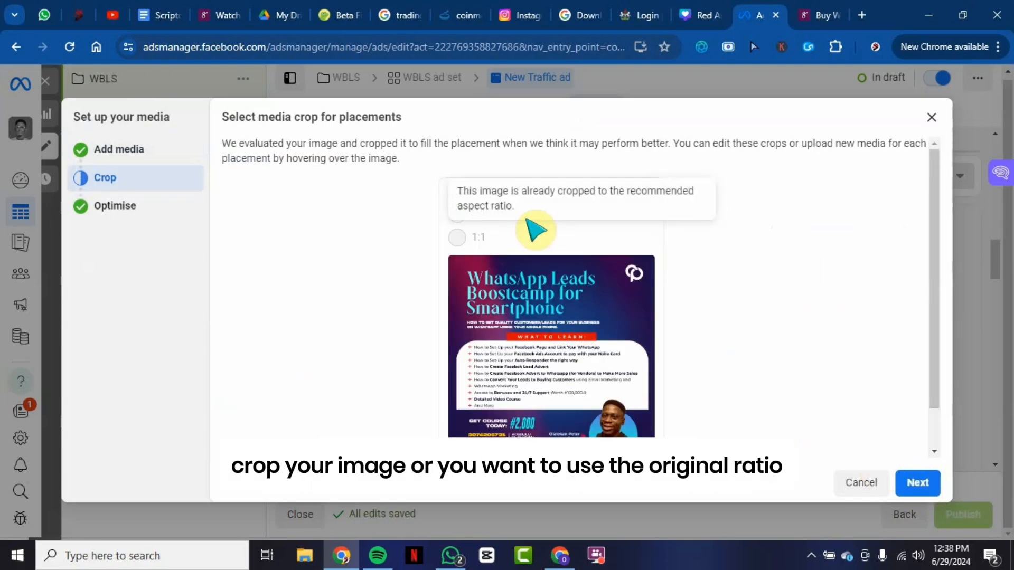
Step: Keep the image's original aspect ratio, review the Advantage+ creative enhancements and finish the media setup
{"action": "scroll", "coordinate": [663, 192], "scroll_direction": "down", "scroll_amount": 1}
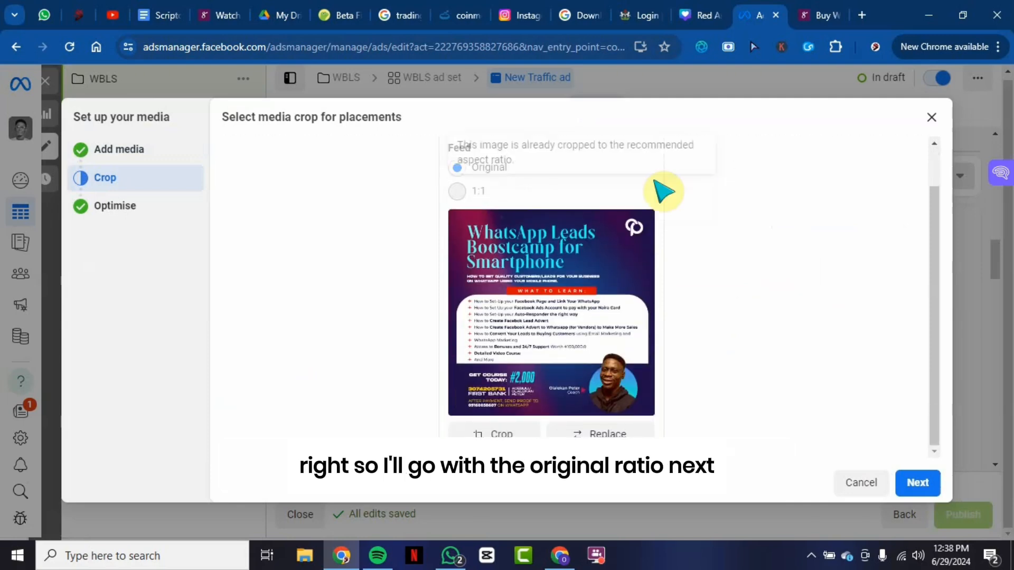
{"action": "left_click", "coordinate": [923, 484]}
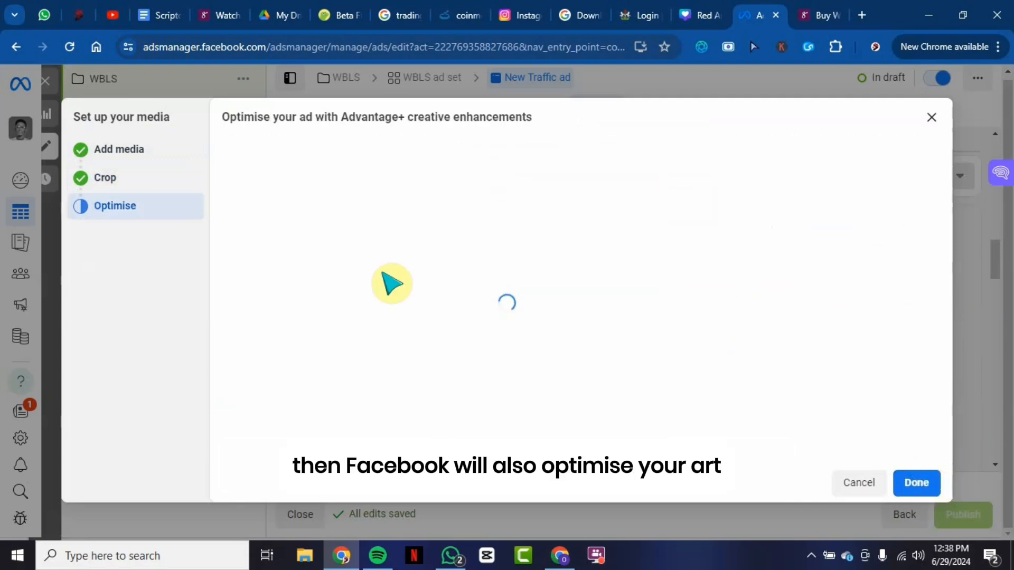
{"action": "scroll", "coordinate": [530, 254], "scroll_direction": "down", "scroll_amount": 2}
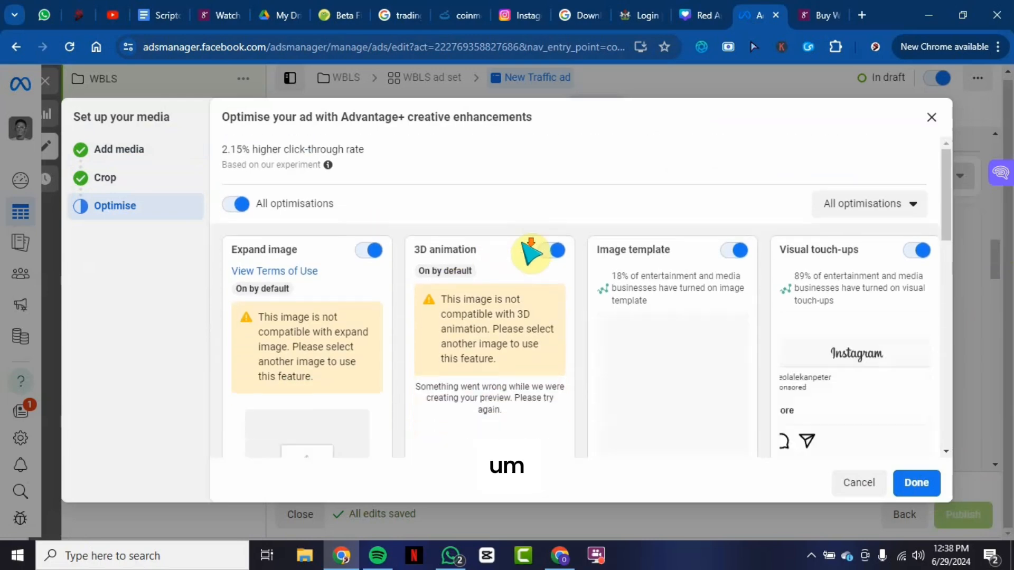
{"action": "scroll", "coordinate": [531, 254], "scroll_direction": "down", "scroll_amount": 5}
{"action": "scroll", "coordinate": [521, 256], "scroll_direction": "up", "scroll_amount": 7}
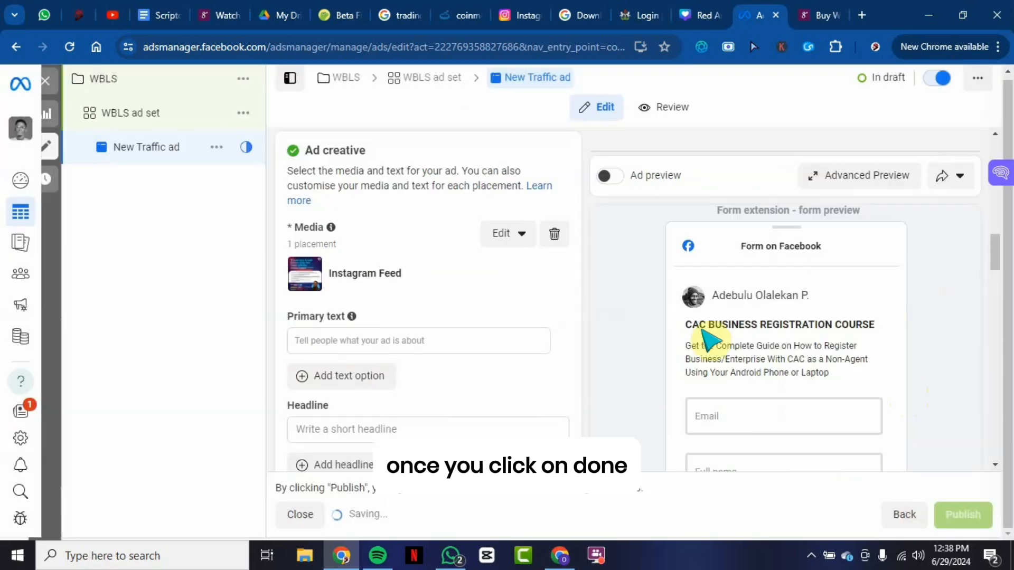
Step: Copy the full course description under More Details on the Selar course page for the ad's primary text
{"action": "scroll", "coordinate": [575, 353], "scroll_direction": "down", "scroll_amount": 2}
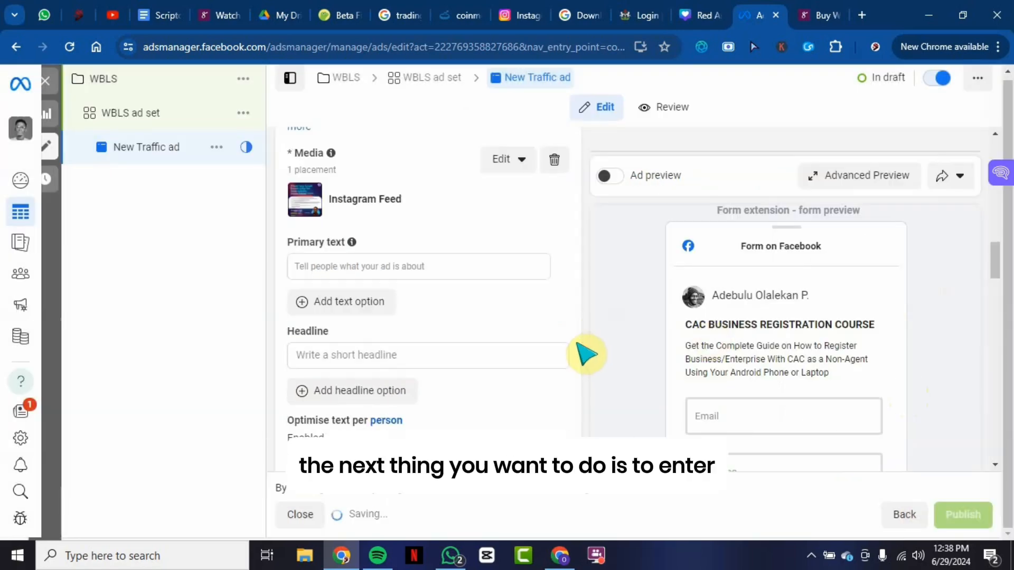
{"action": "left_click", "coordinate": [441, 269]}
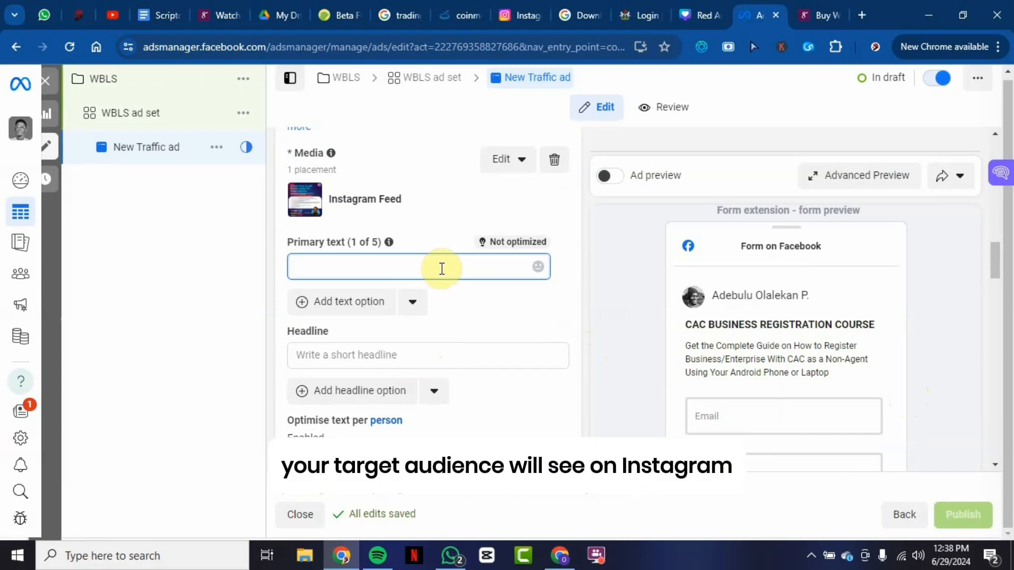
{"action": "left_click", "coordinate": [823, 17]}
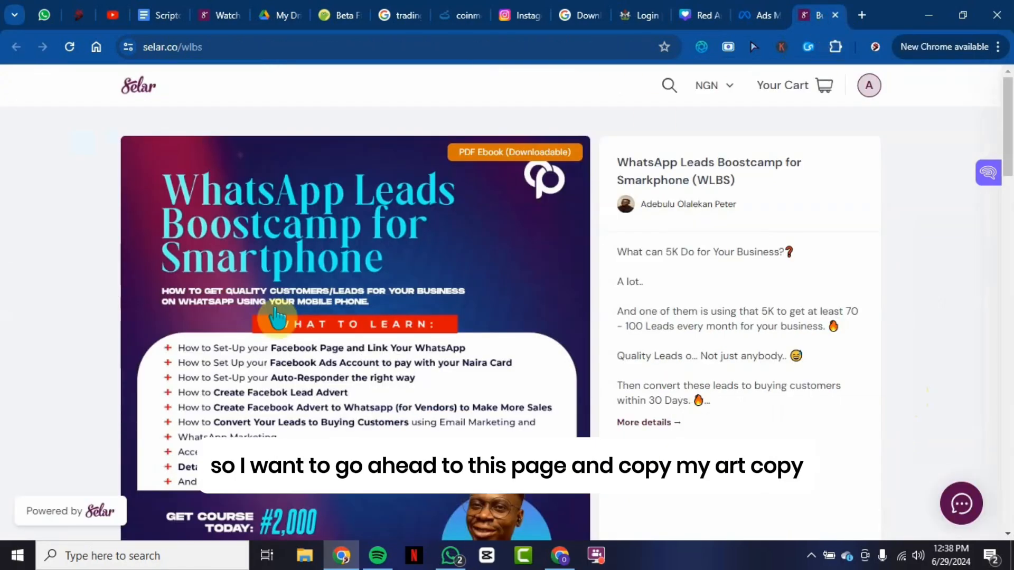
{"action": "scroll", "coordinate": [277, 317], "scroll_direction": "down", "scroll_amount": 8}
{"action": "triple_click", "coordinate": [154, 309]}
{"action": "key", "text": "ctrl+c"}
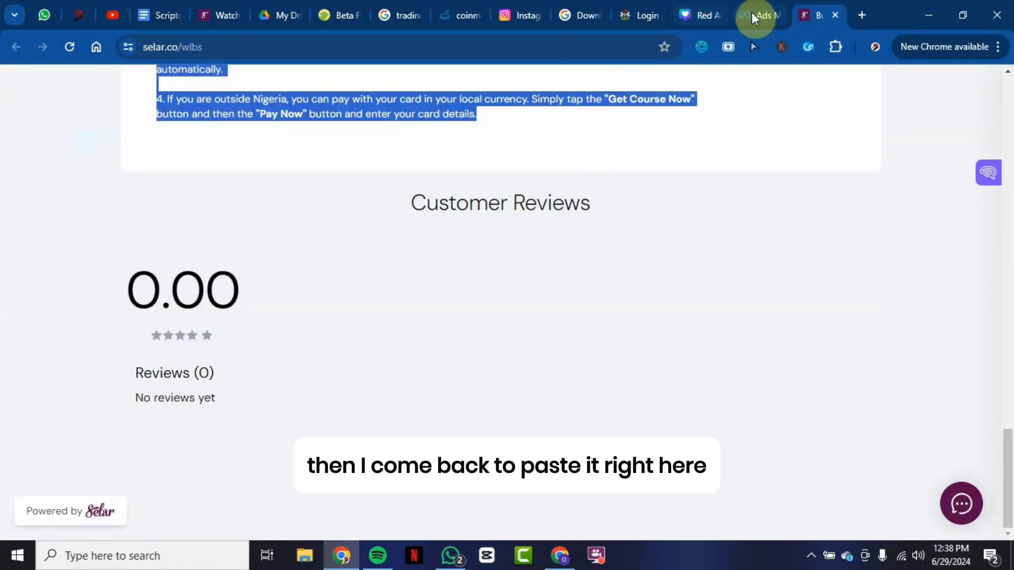
Step: Return to Ads Manager, paste the copied course description as the ad's primary text and check it
{"action": "left_click", "coordinate": [752, 14]}
{"action": "left_click", "coordinate": [394, 260]}
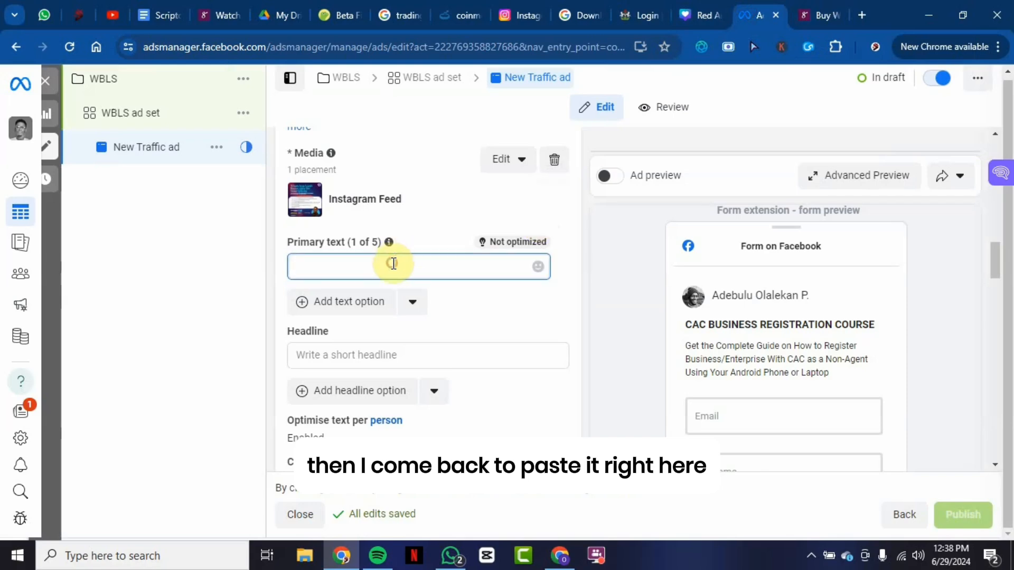
{"action": "key", "text": "ctrl+v"}
{"action": "scroll", "coordinate": [425, 281], "scroll_direction": "up", "scroll_amount": 10}
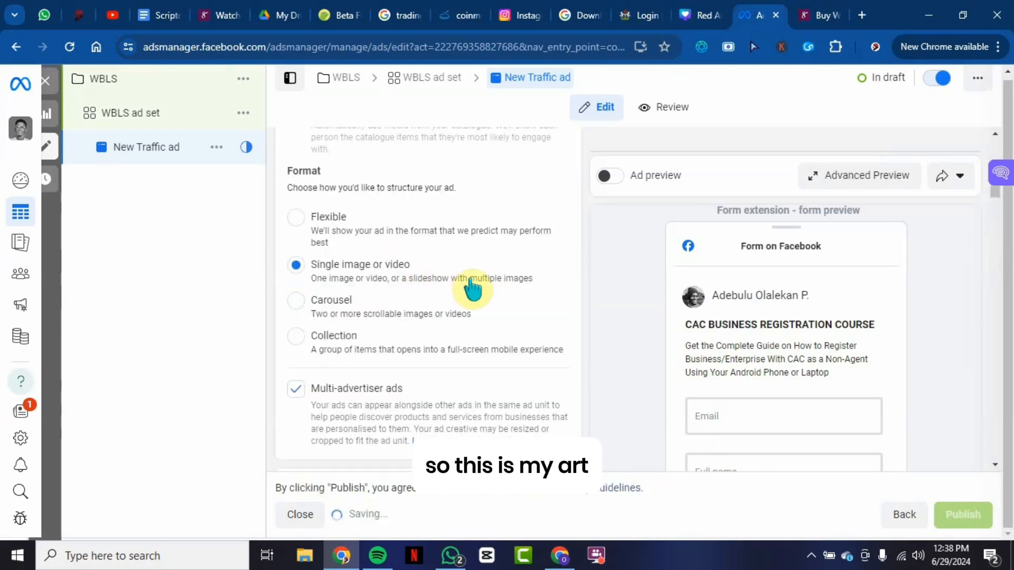
{"action": "scroll", "coordinate": [449, 309], "scroll_direction": "down", "scroll_amount": 5}
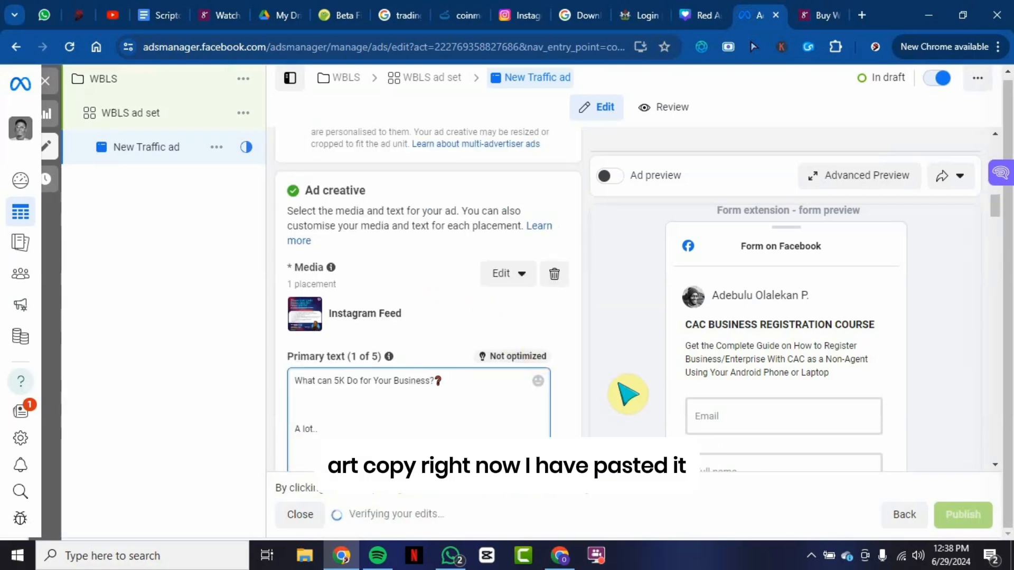
{"action": "scroll", "coordinate": [621, 377], "scroll_direction": "down", "scroll_amount": 5}
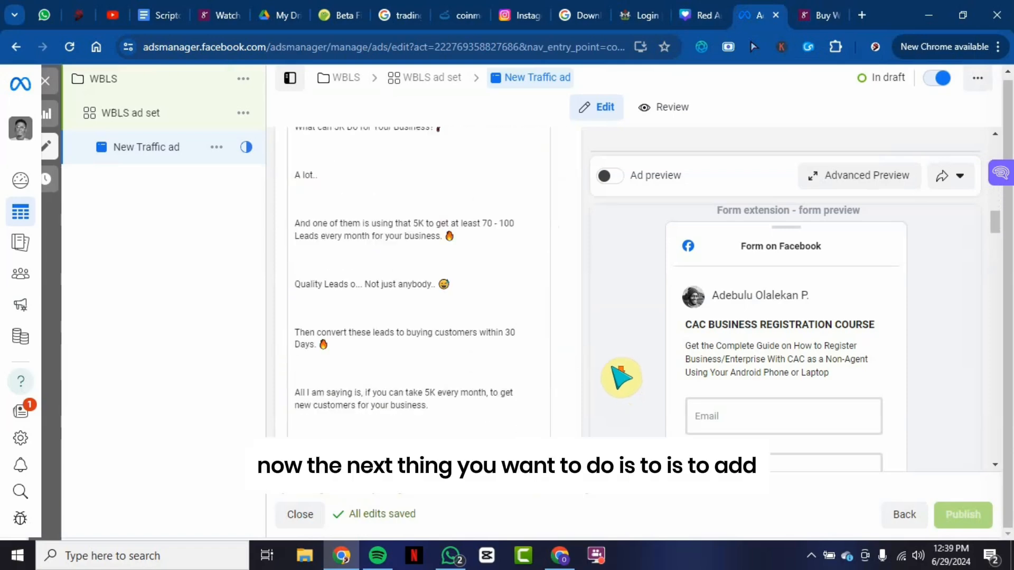
Step: Copy the title "WhatsApp Leads Boostcamp for Smarkphone (WLBS)" from the Selar course page and paste it as the ad's headline
{"action": "scroll", "coordinate": [620, 377], "scroll_direction": "down", "scroll_amount": 15}
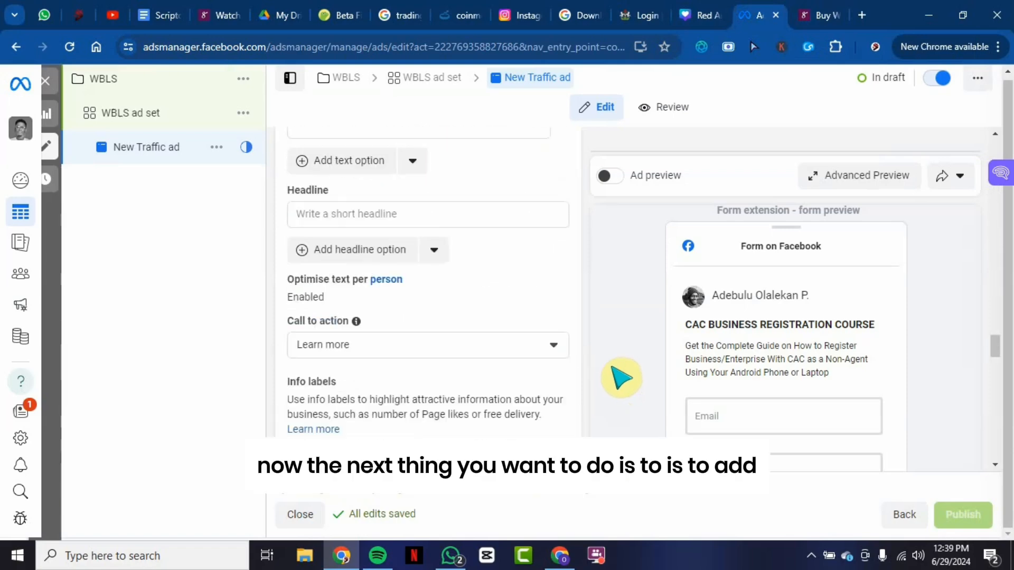
{"action": "scroll", "coordinate": [621, 377], "scroll_direction": "up", "scroll_amount": 3}
{"action": "left_click", "coordinate": [440, 377]}
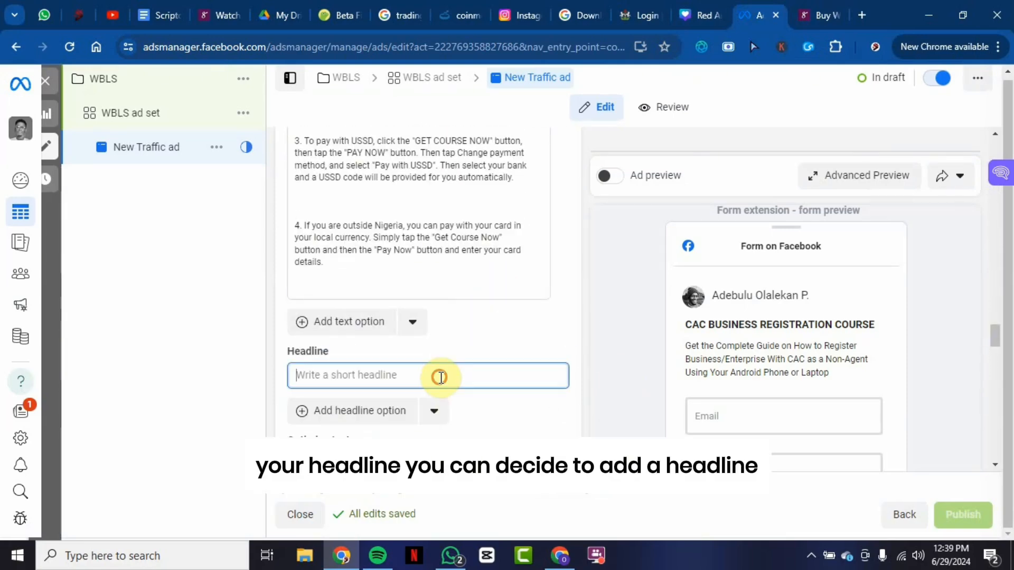
{"action": "scroll", "coordinate": [447, 380], "scroll_direction": "down", "scroll_amount": 1}
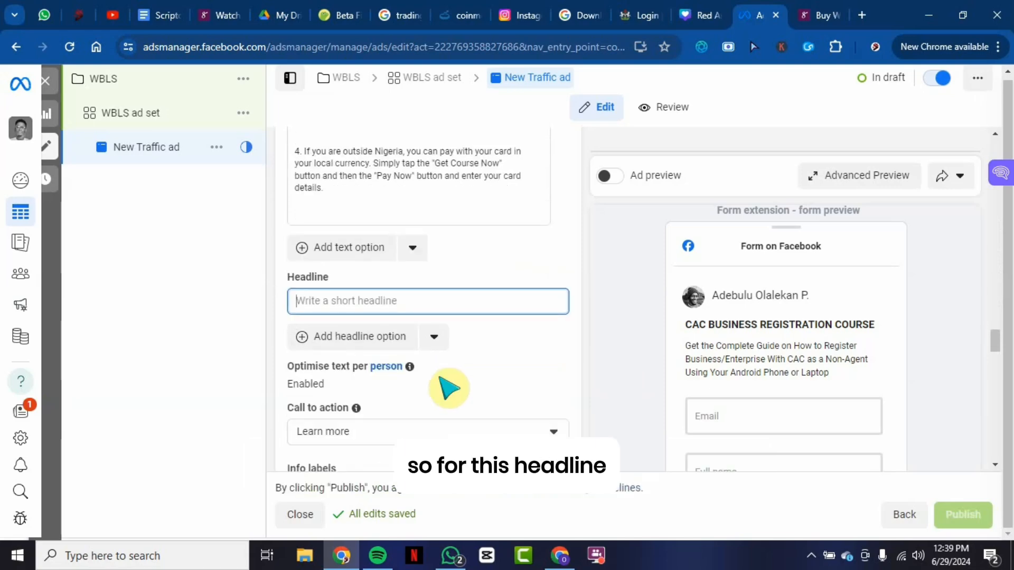
{"action": "left_click", "coordinate": [821, 16]}
{"action": "scroll", "coordinate": [502, 288], "scroll_direction": "up", "scroll_amount": 10}
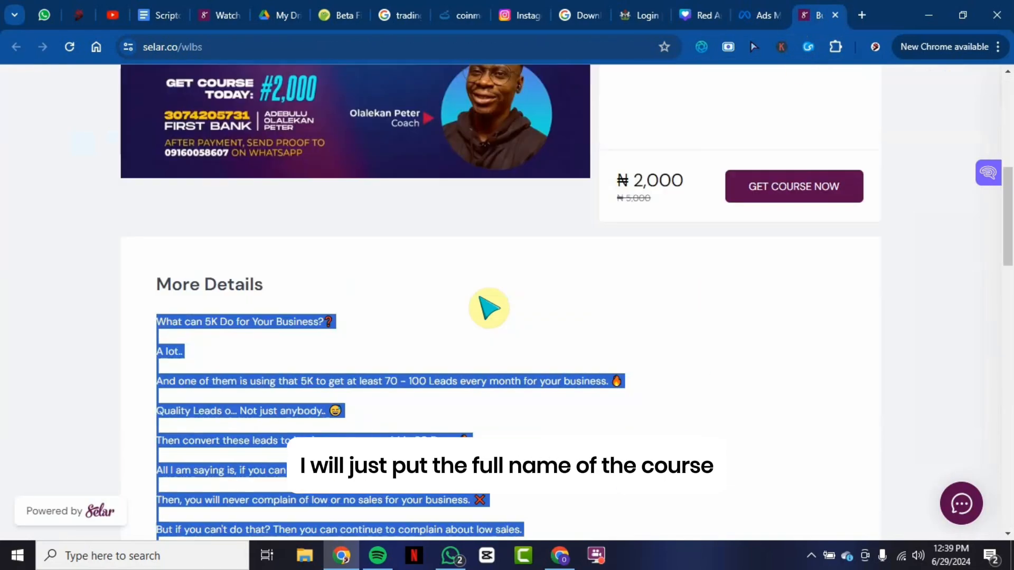
{"action": "scroll", "coordinate": [489, 308], "scroll_direction": "up", "scroll_amount": 8}
{"action": "mouse_move", "coordinate": [619, 161]}
{"action": "left_mouse_down"}
{"action": "mouse_move", "coordinate": [761, 200]}
{"action": "mouse_move", "coordinate": [618, 168]}
{"action": "left_mouse_up"}
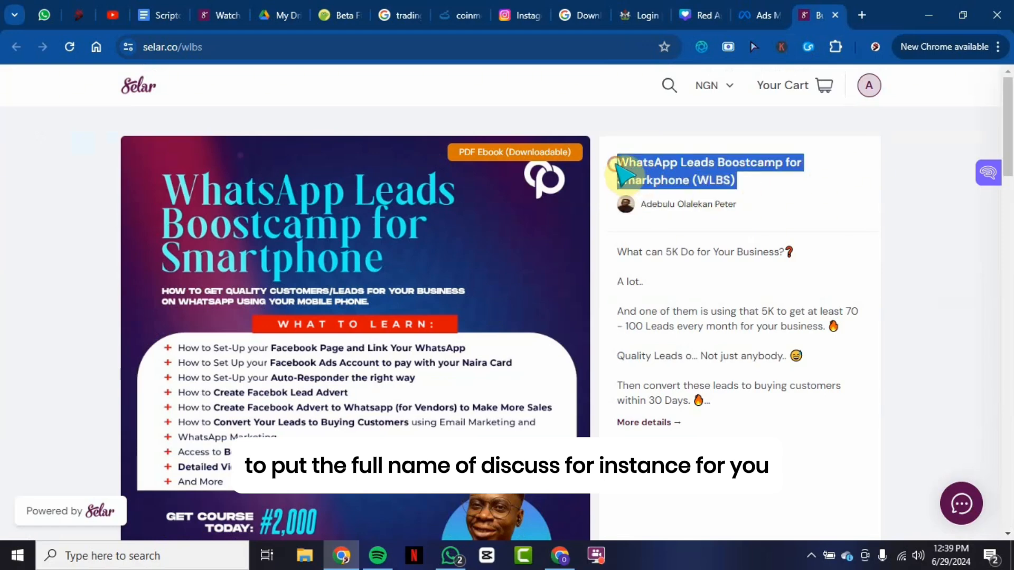
{"action": "left_click", "coordinate": [763, 16]}
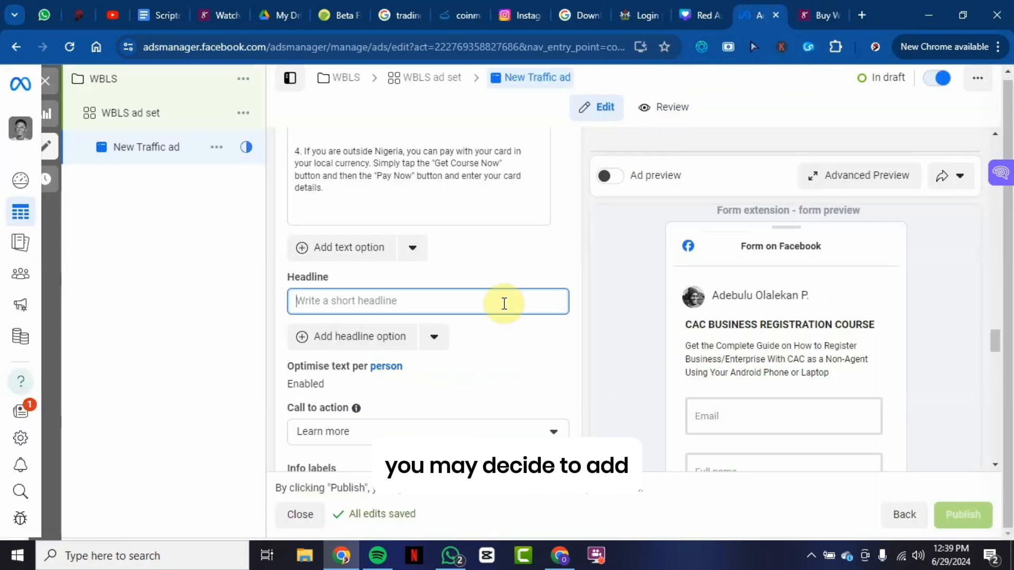
{"action": "left_click", "coordinate": [464, 302]}
{"action": "type", "text": "WhatsApp Leads Bootscamp for Smarkphone (WLBS)"}
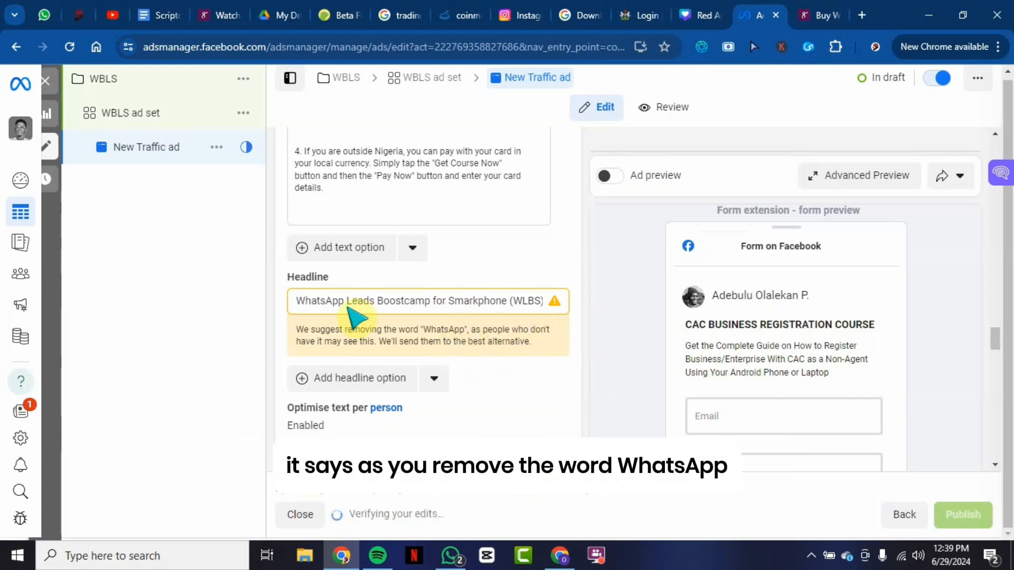
Step: Rewrite the ad's headline as "Generate Leads for Your Business"
{"action": "double_click", "coordinate": [319, 300]}
{"action": "type", "text": "Generate"}
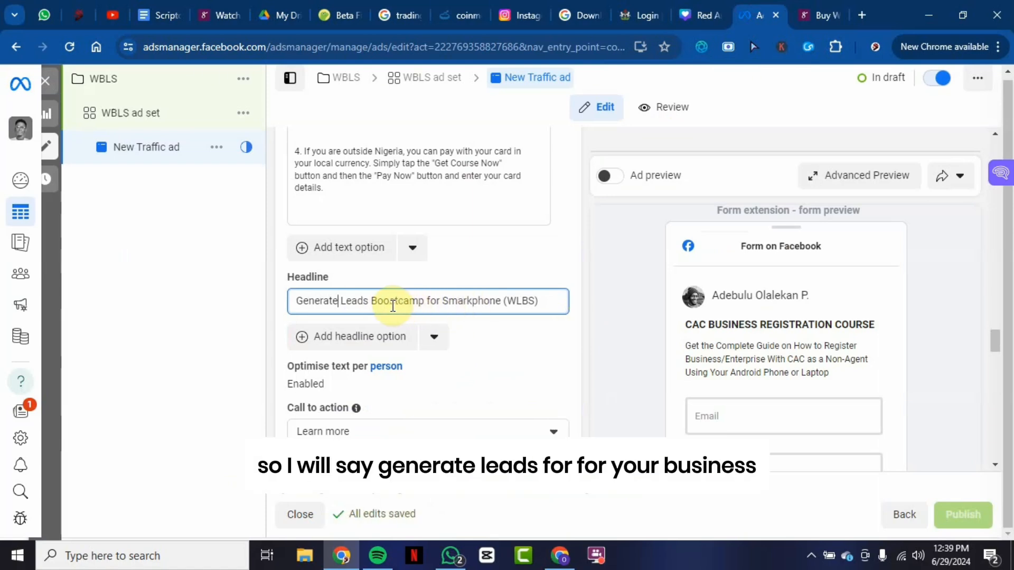
{"action": "left_click_drag", "start_coordinate": [372, 306], "coordinate": [629, 310]}
{"action": "type", "text": "for Y"}
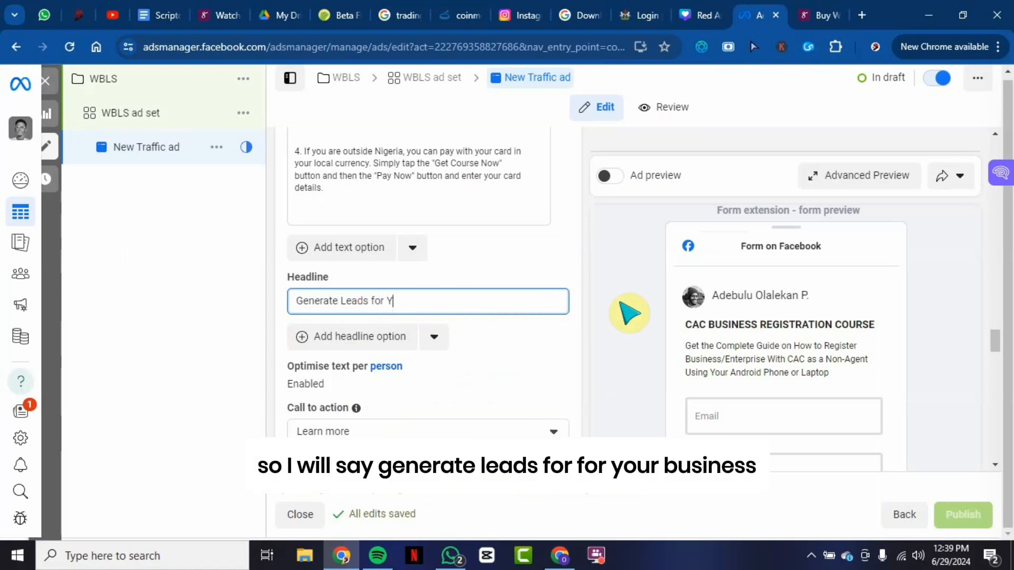
{"action": "type", "text": "siness"}
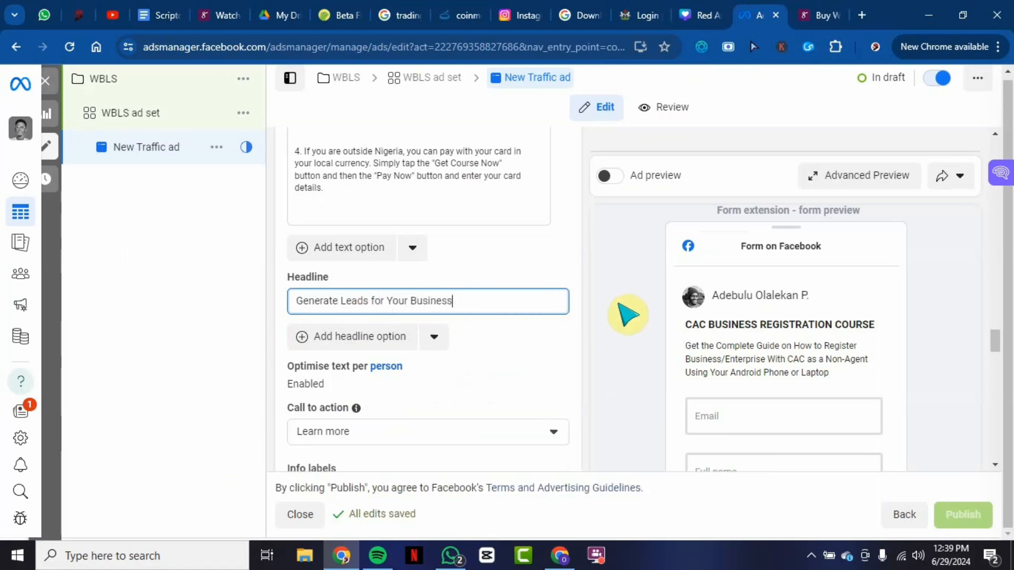
{"action": "left_click", "coordinate": [629, 312]}
Step: Review the available call-to-action options for the ad and keep Learn more
{"action": "scroll", "coordinate": [628, 311], "scroll_direction": "down", "scroll_amount": 3}
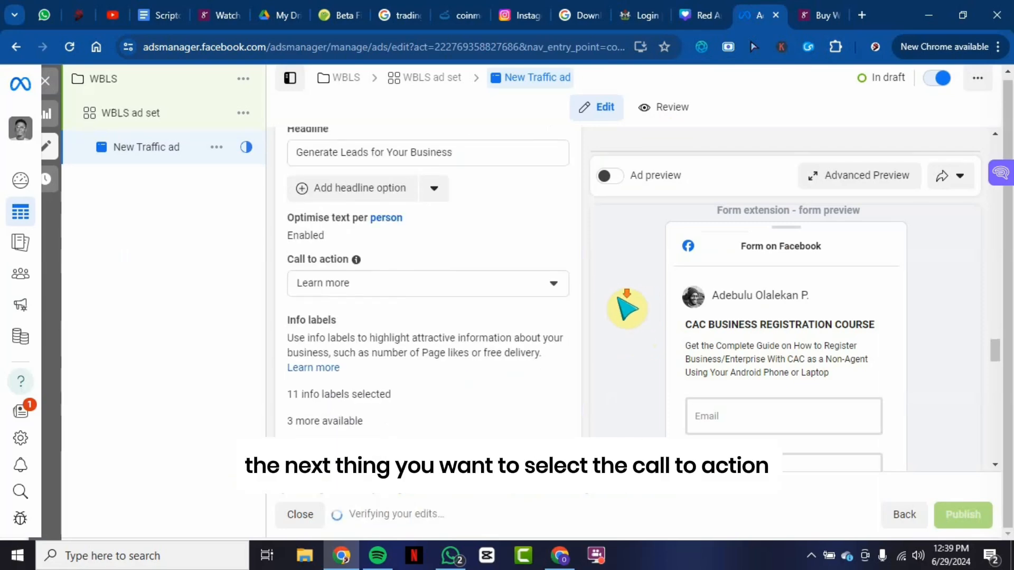
{"action": "scroll", "coordinate": [623, 309], "scroll_direction": "down", "scroll_amount": 1}
{"action": "left_click", "coordinate": [465, 210]}
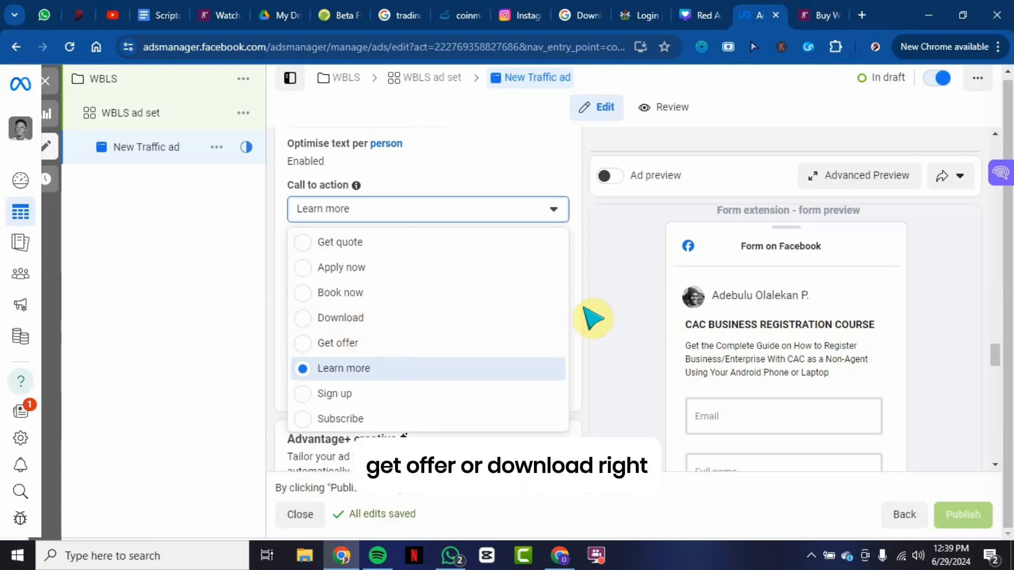
{"action": "left_click", "coordinate": [607, 304]}
{"action": "scroll", "coordinate": [609, 299], "scroll_direction": "down", "scroll_amount": 5}
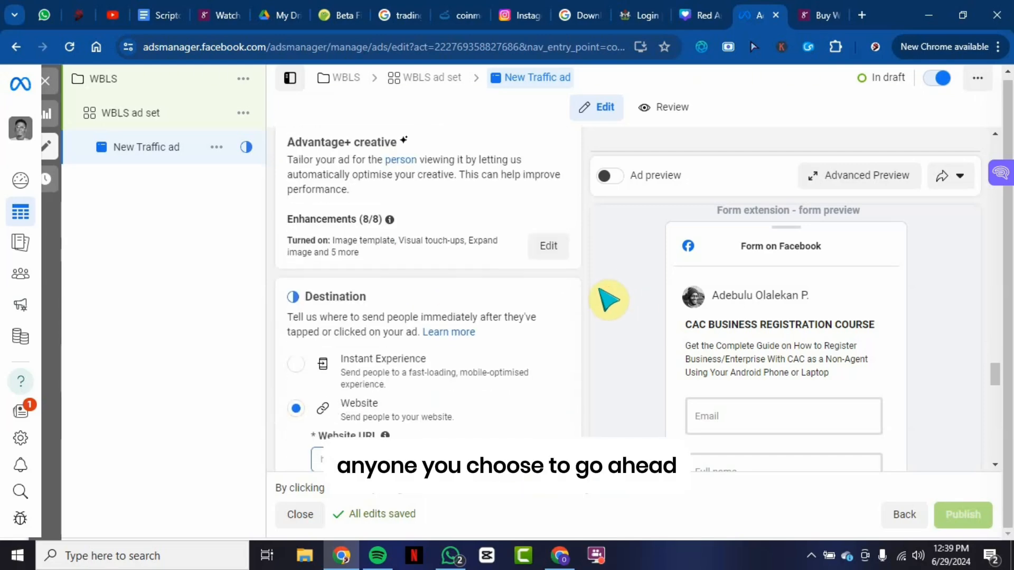
{"action": "scroll", "coordinate": [608, 299], "scroll_direction": "down", "scroll_amount": 3}
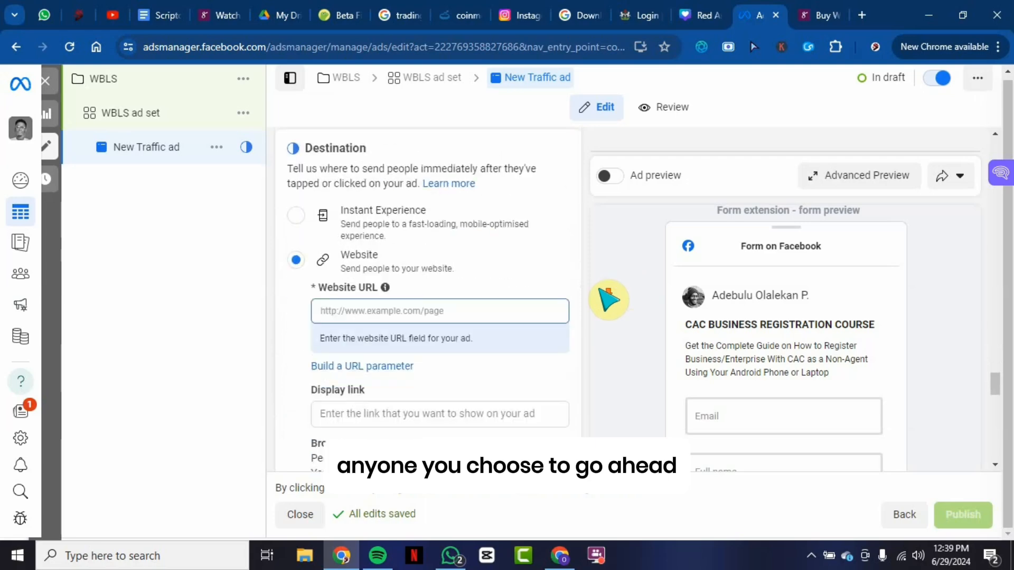
{"action": "left_click", "coordinate": [471, 307]}
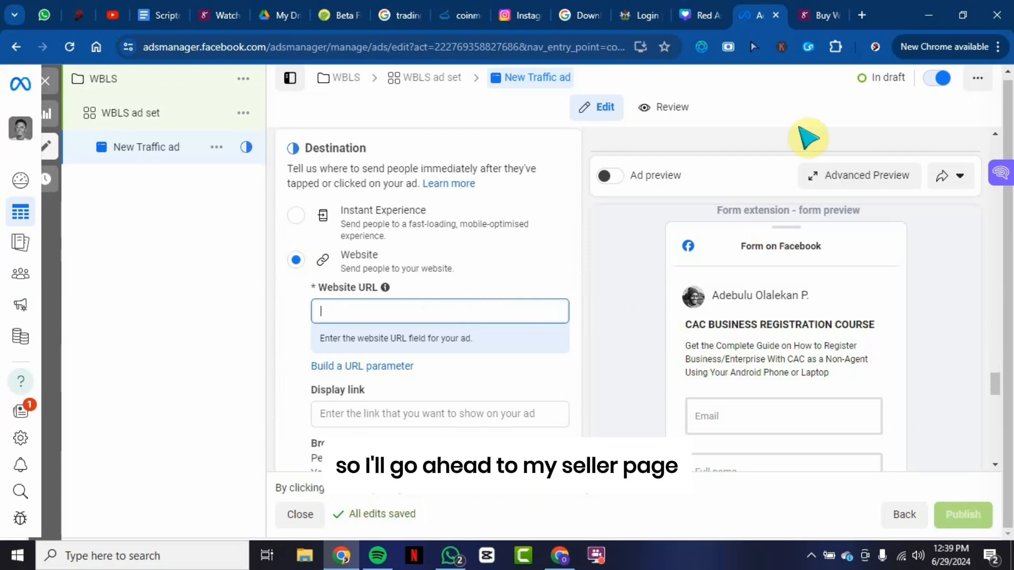
{"action": "left_click", "coordinate": [816, 15]}
{"action": "left_click", "coordinate": [358, 49]}
{"action": "key", "text": "ctrl+c"}
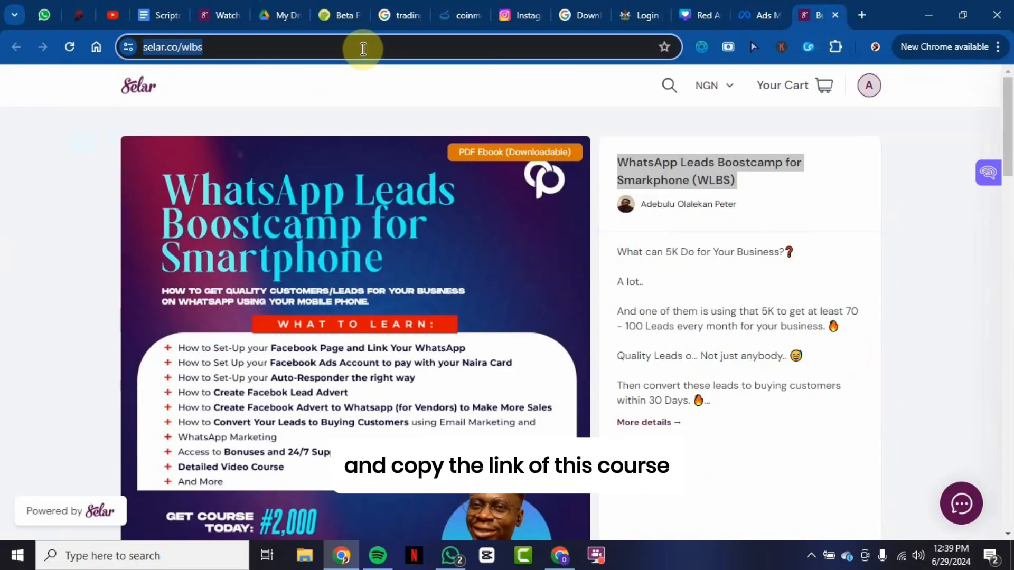
{"action": "left_click", "coordinate": [750, 16]}
{"action": "key", "text": "ctrl+v"}
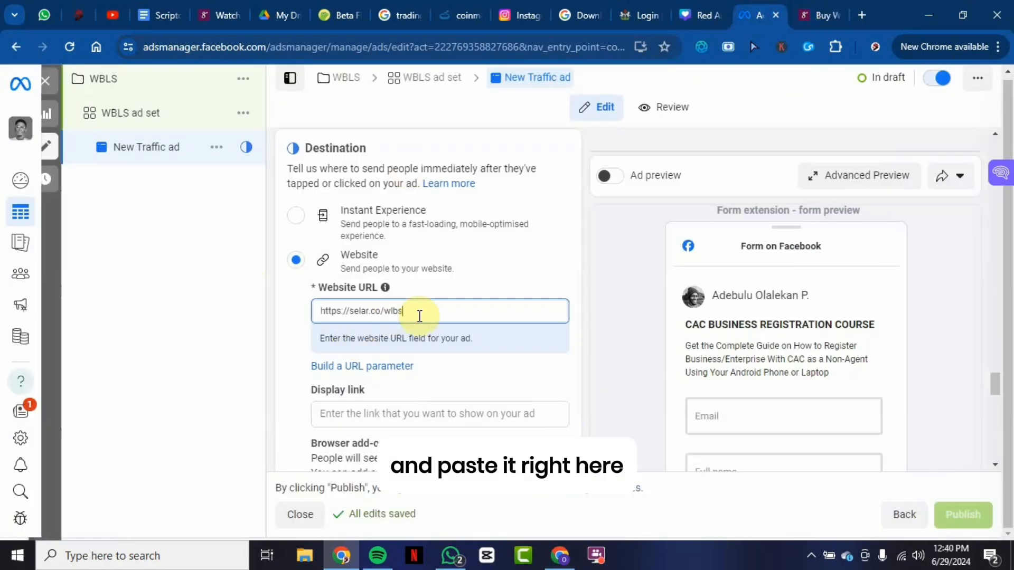
{"action": "left_click", "coordinate": [604, 289]}
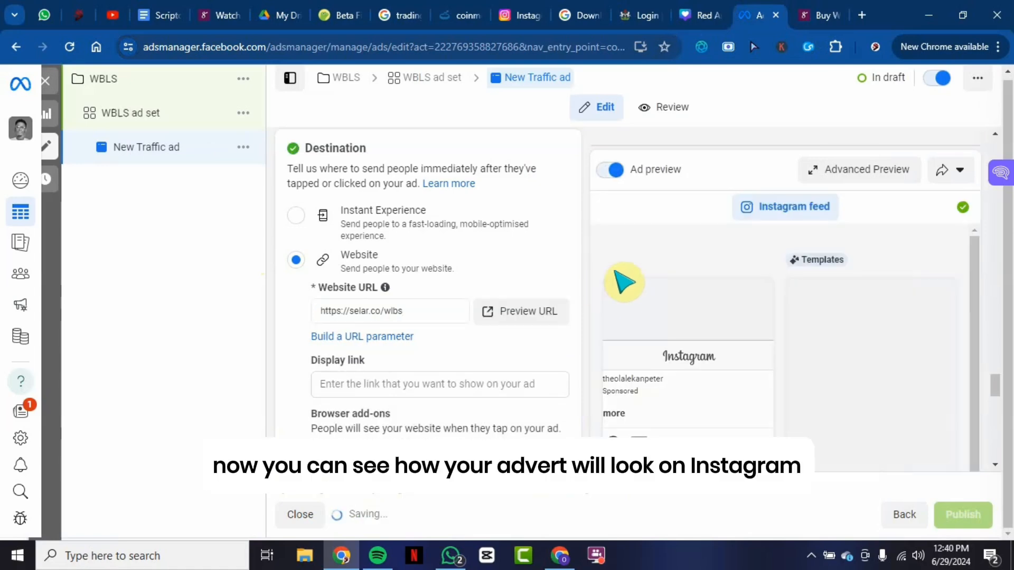
{"action": "scroll", "coordinate": [769, 338], "scroll_direction": "down", "scroll_amount": 2}
{"action": "scroll", "coordinate": [766, 346], "scroll_direction": "up", "scroll_amount": 1}
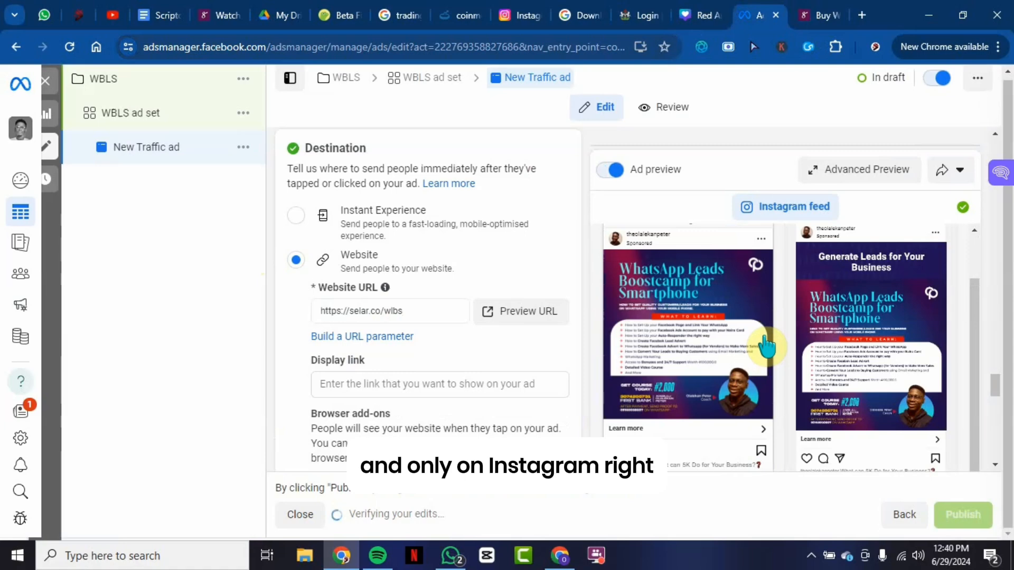
Step: Set the website destination's browser add-on to None and look over the tracking settings
{"action": "scroll", "coordinate": [518, 283], "scroll_direction": "down", "scroll_amount": 10}
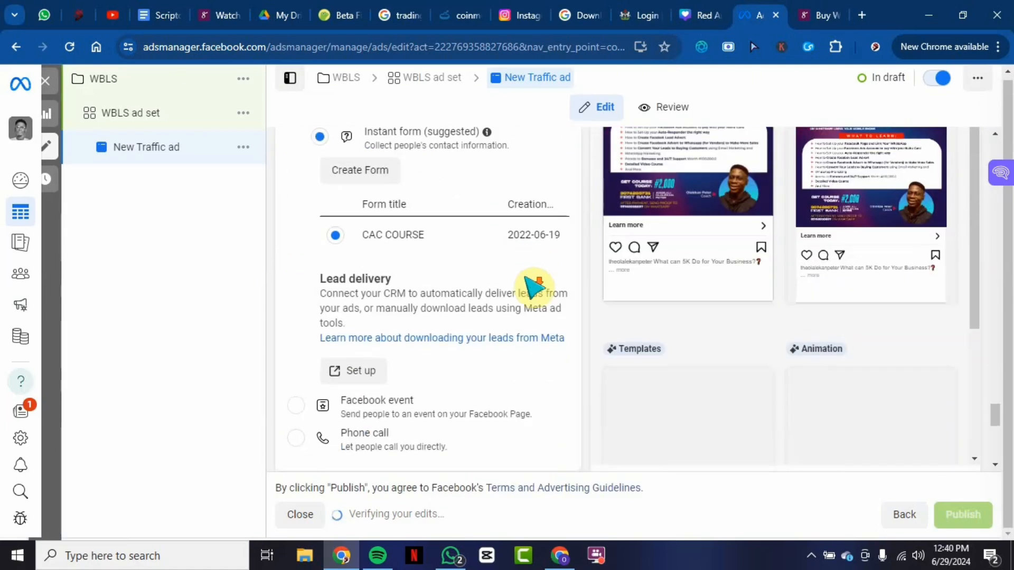
{"action": "scroll", "coordinate": [632, 259], "scroll_direction": "up", "scroll_amount": 5}
{"action": "scroll", "coordinate": [561, 249], "scroll_direction": "up", "scroll_amount": 5}
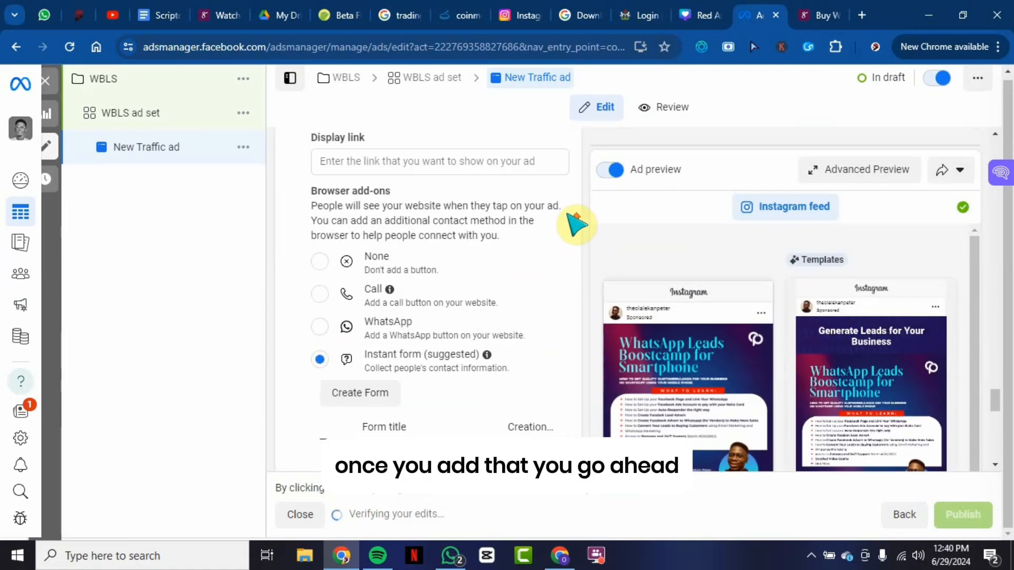
{"action": "scroll", "coordinate": [552, 272], "scroll_direction": "down", "scroll_amount": 1}
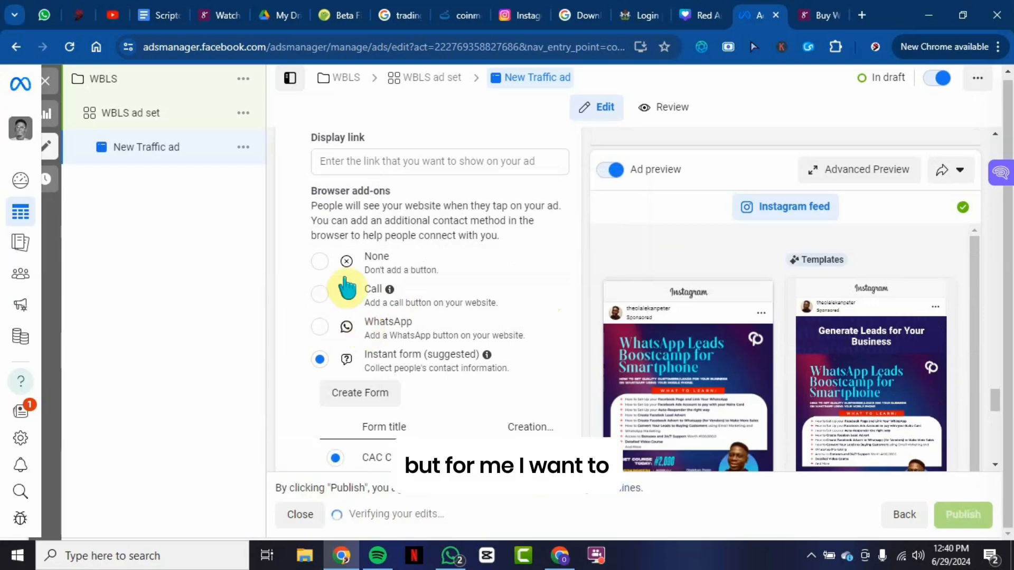
{"action": "left_click", "coordinate": [323, 263]}
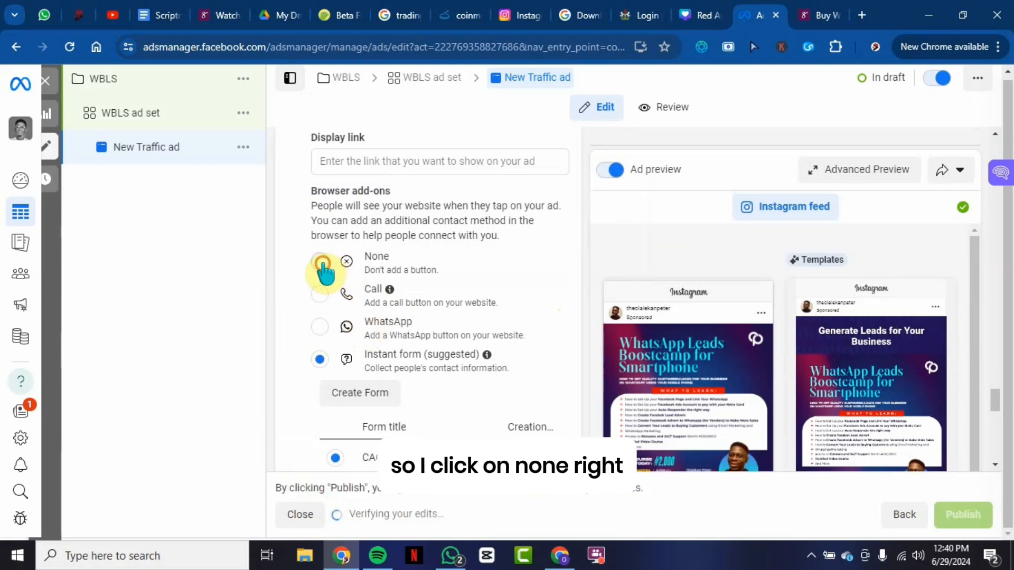
{"action": "scroll", "coordinate": [550, 313], "scroll_direction": "down", "scroll_amount": 10}
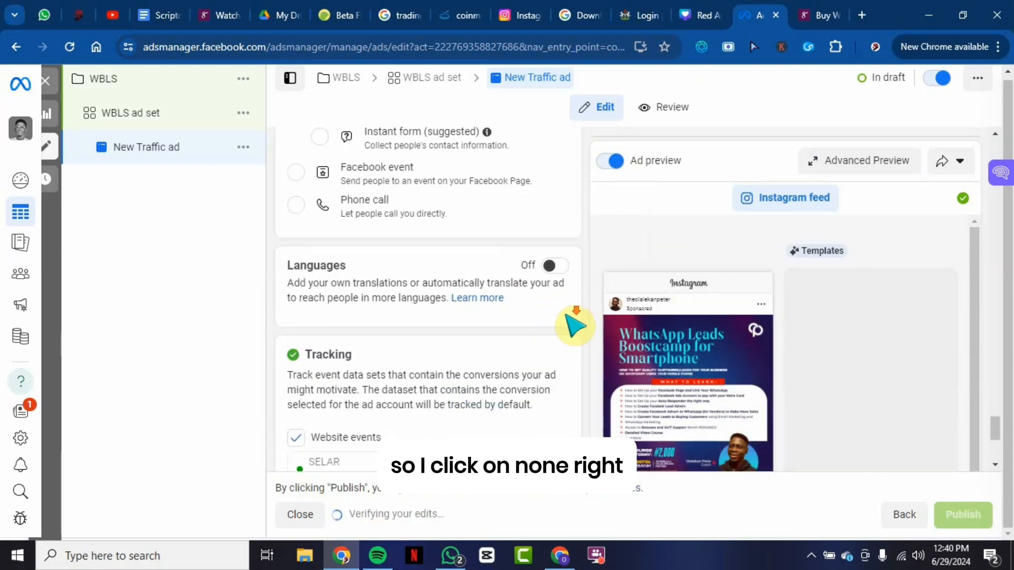
{"action": "scroll", "coordinate": [569, 317], "scroll_direction": "down", "scroll_amount": 1}
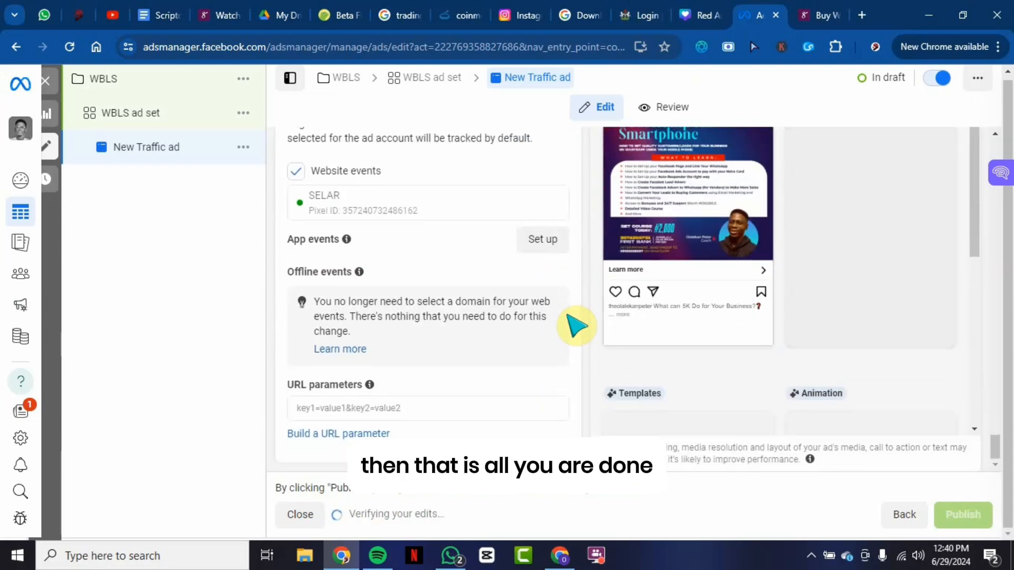